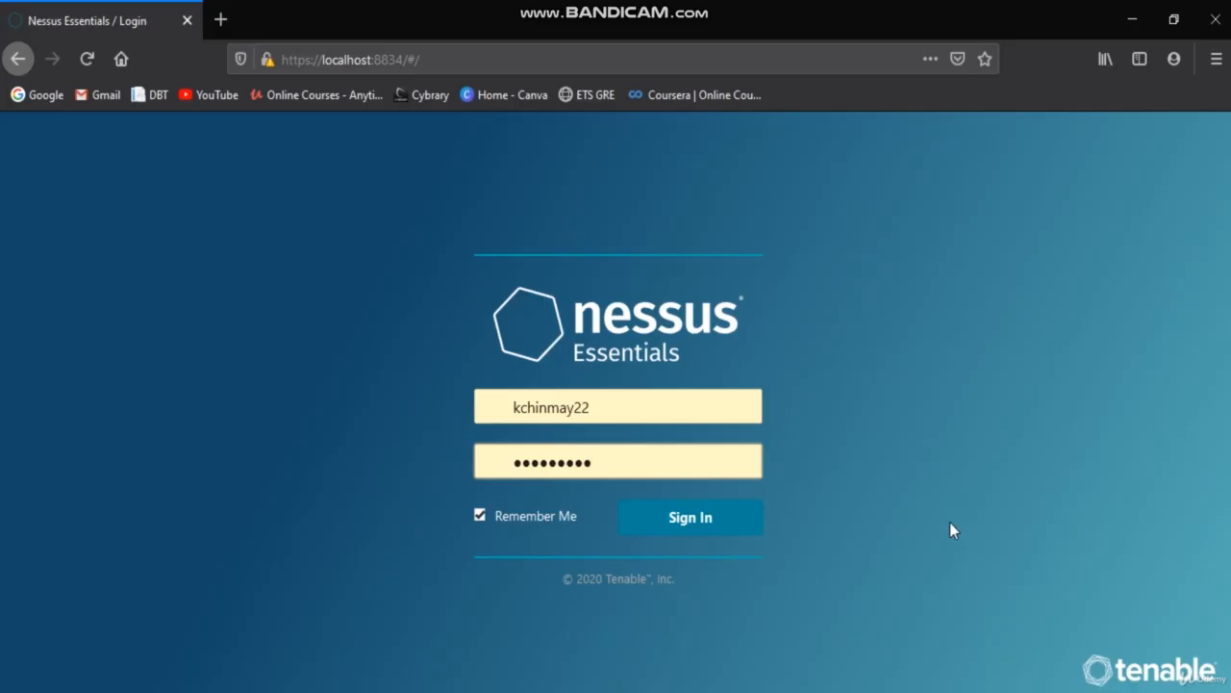
Sign in to Nessus Essentials with the prefilled credentials and open the scan policies list.
click(759, 519)
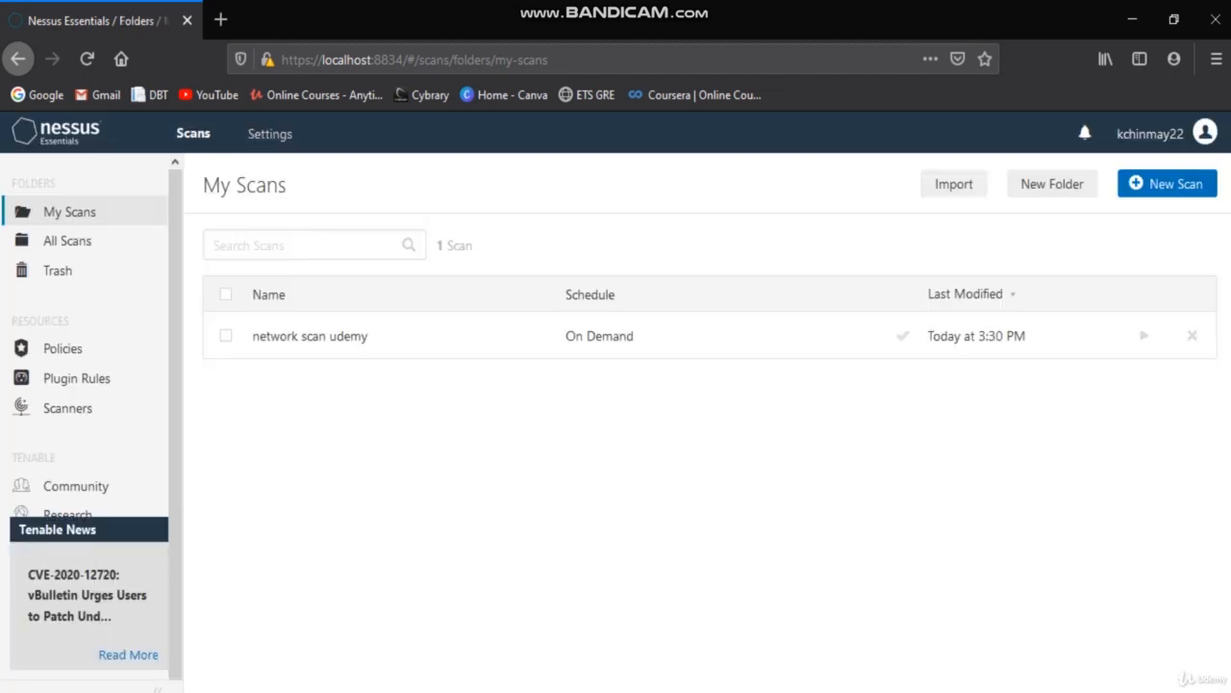
click(15, 347)
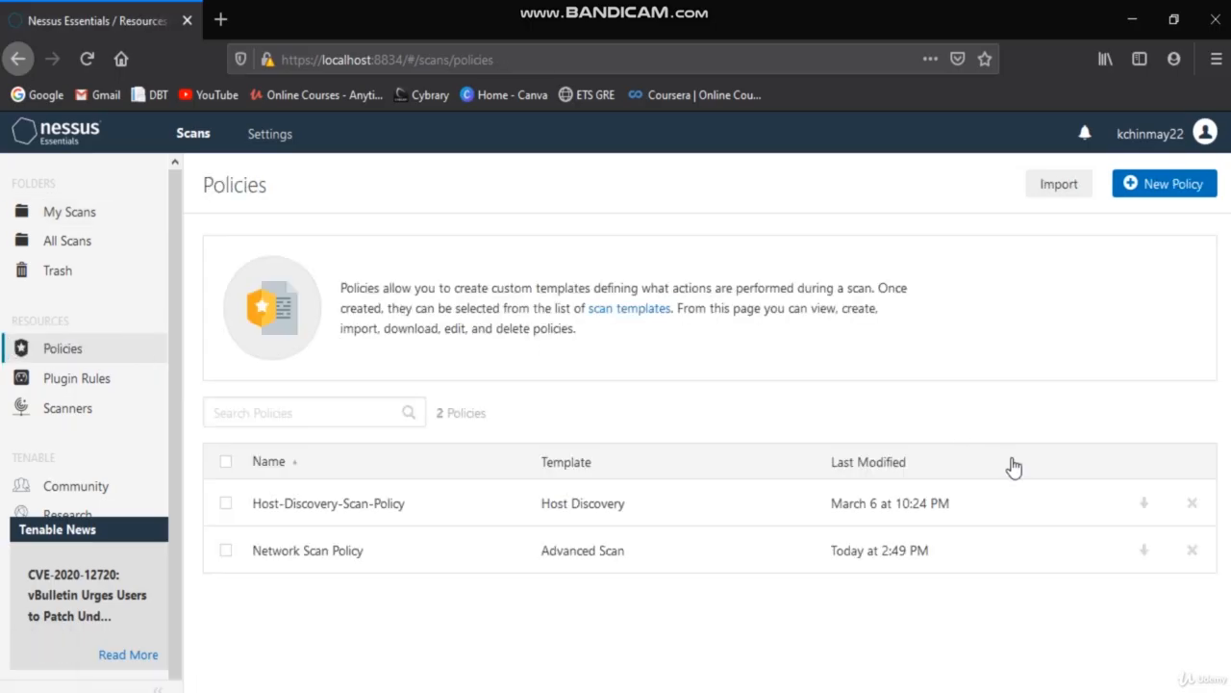
Try to delete the existing Network Scan Policy from the policies list.
click(1192, 550)
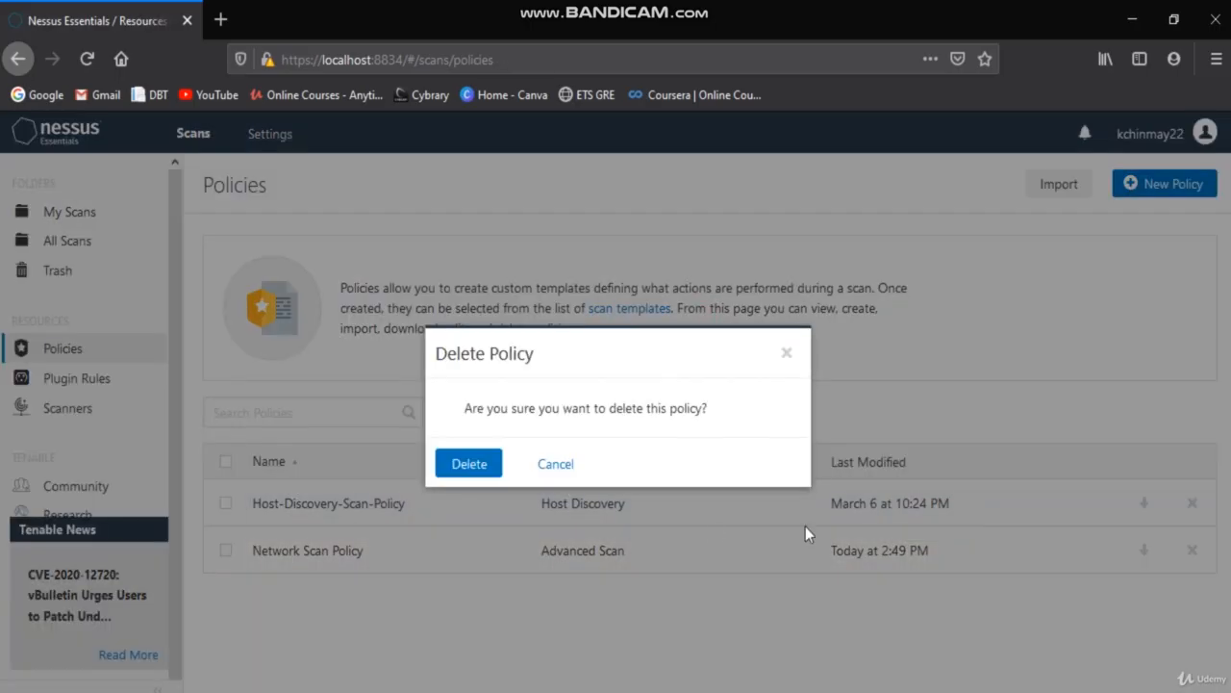
click(468, 463)
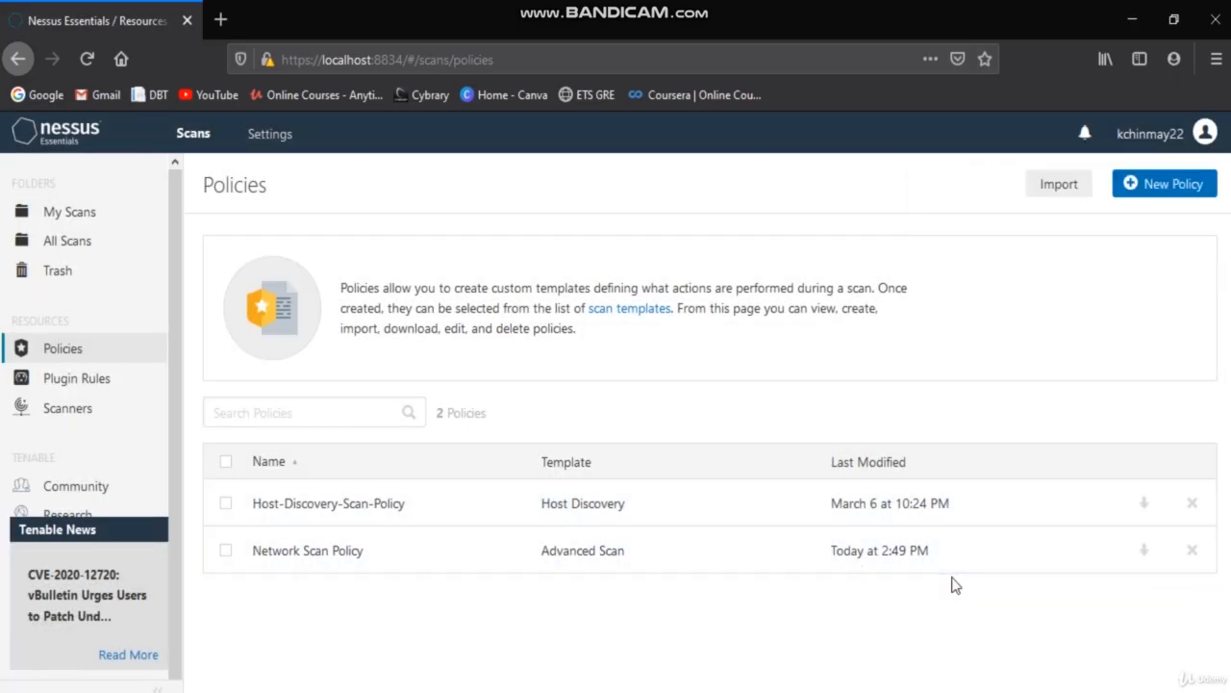
click(1190, 550)
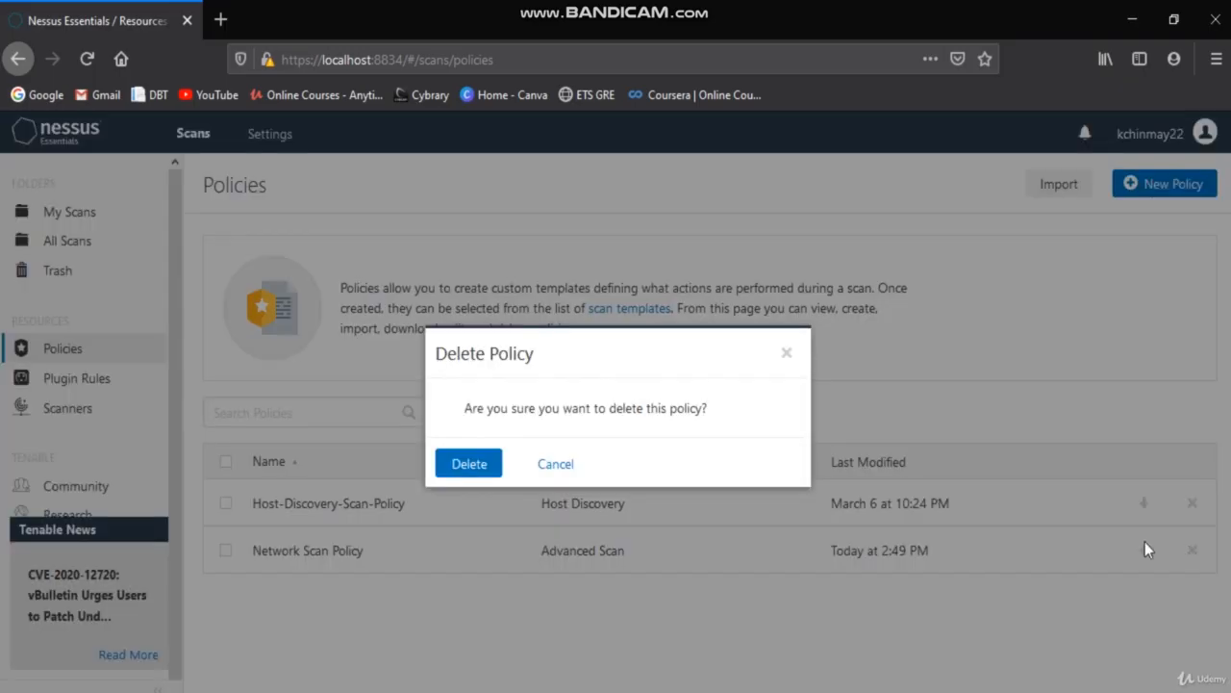
click(488, 468)
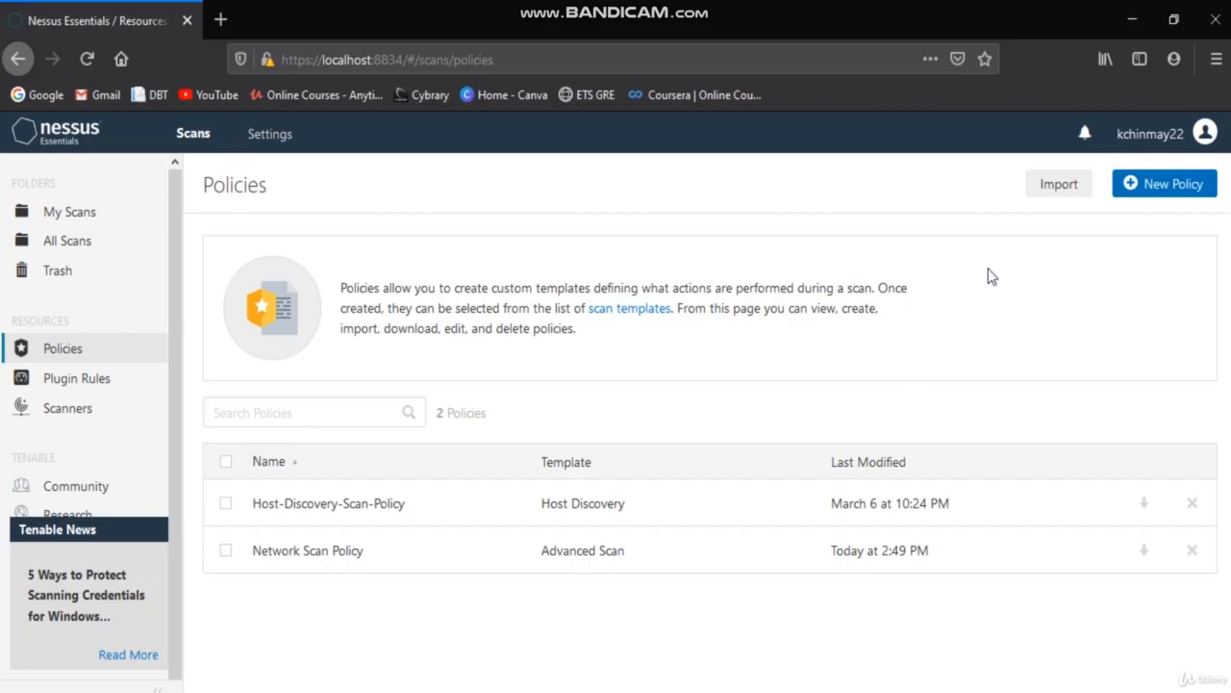
Start a new policy from the Advanced Scan template after browsing the available policy templates.
click(1136, 196)
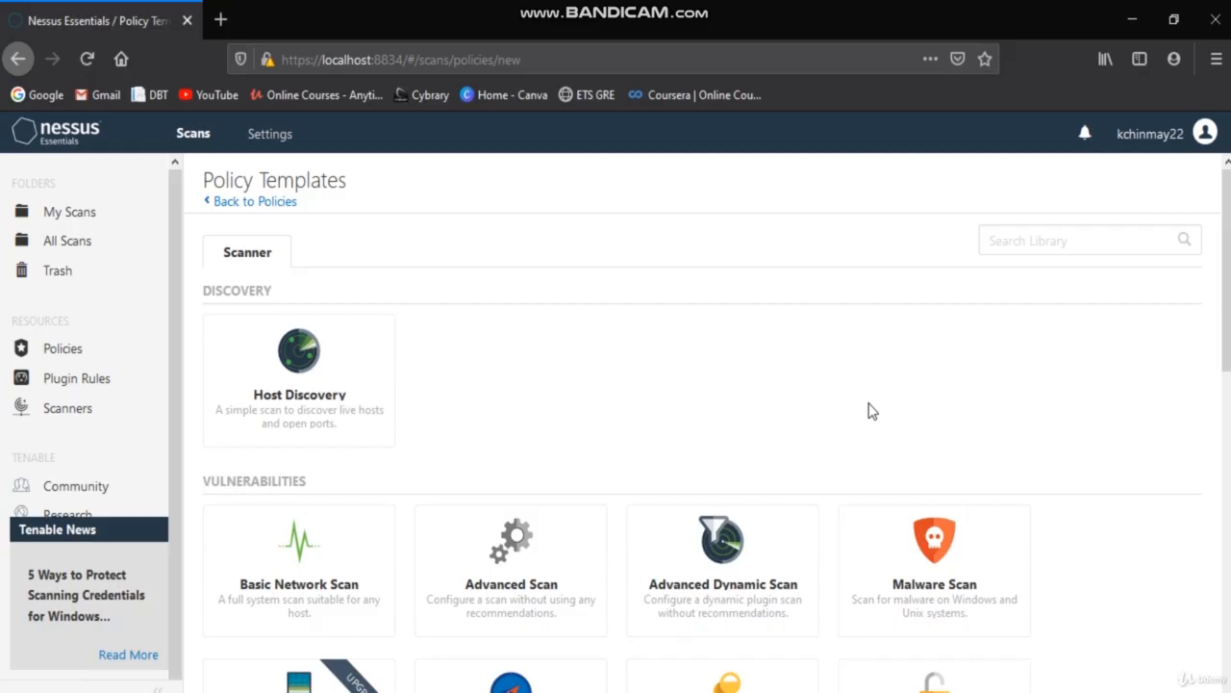
scroll(879, 395, down, 3)
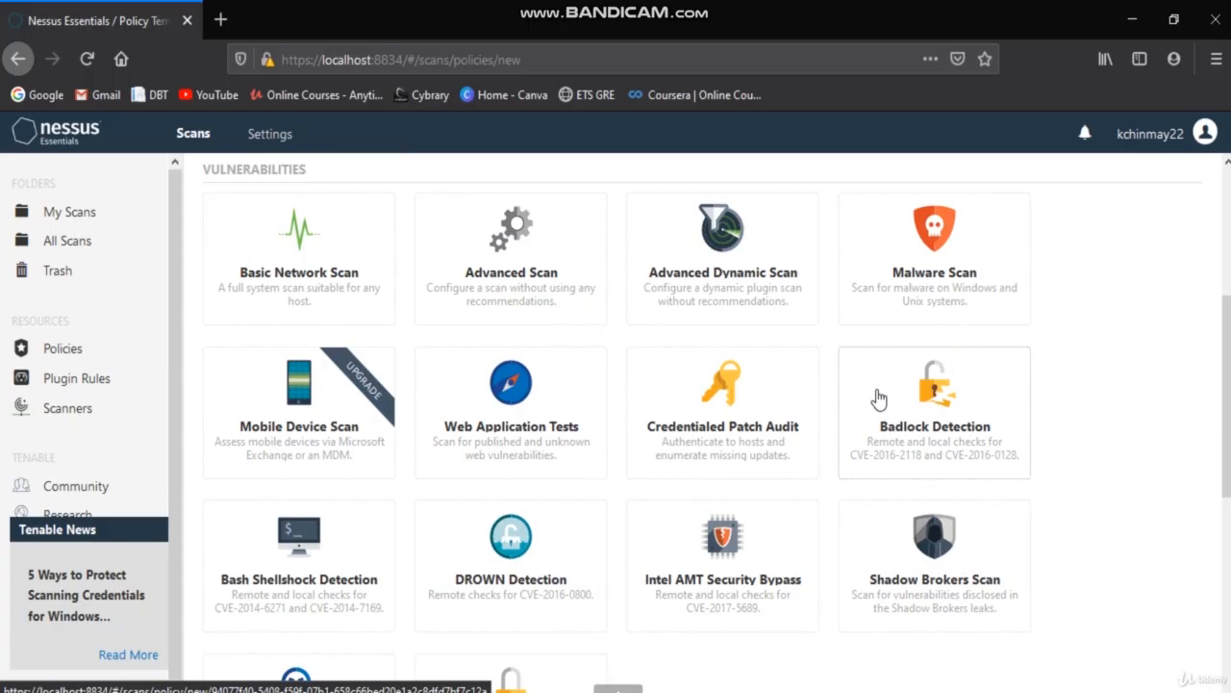
scroll(871, 402, down, 1)
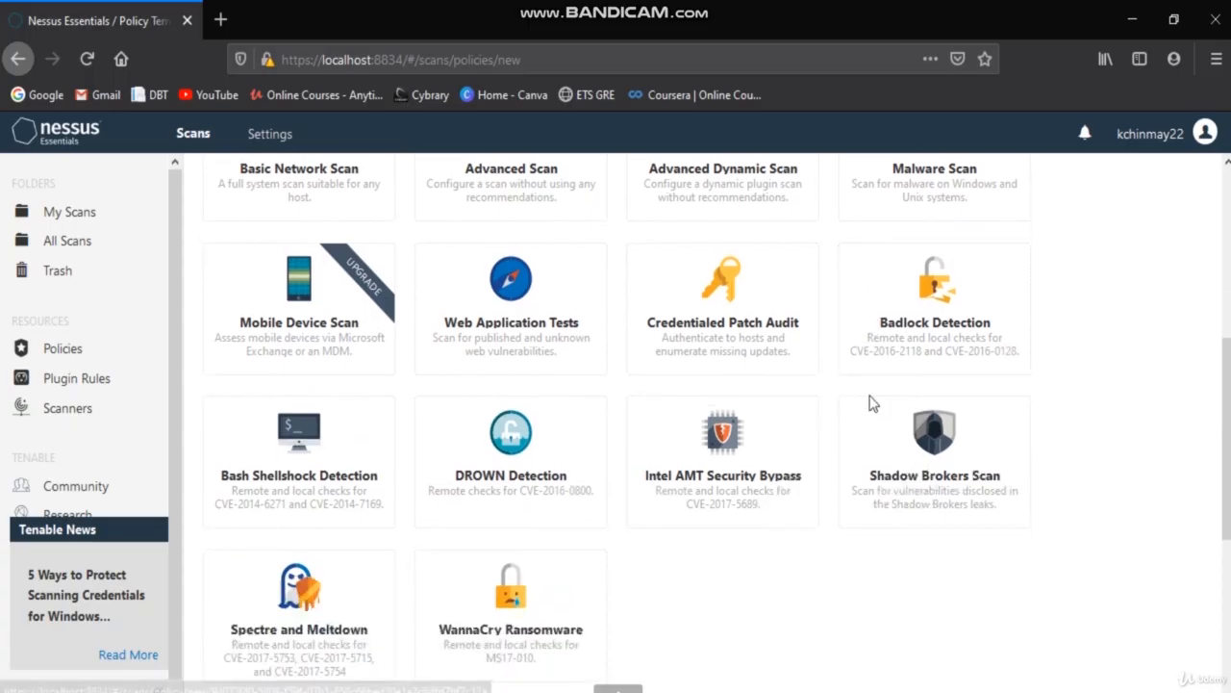
scroll(870, 402, down, 2)
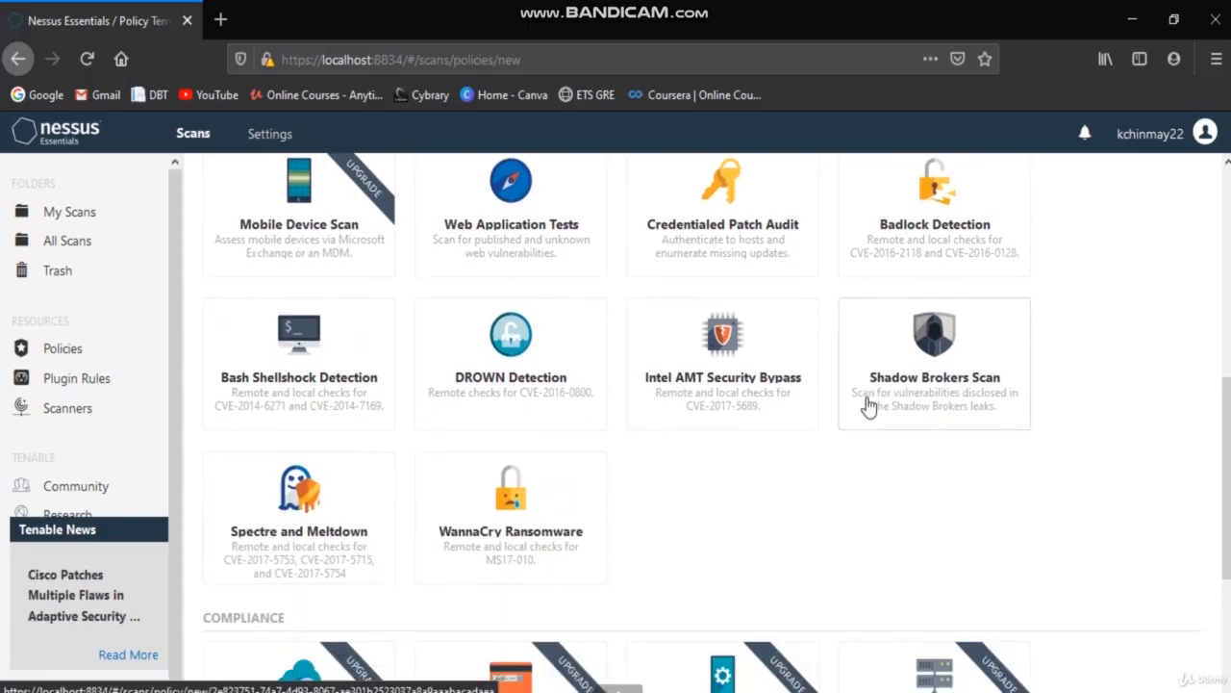
scroll(868, 404, up, 5)
scroll(871, 405, up, 1)
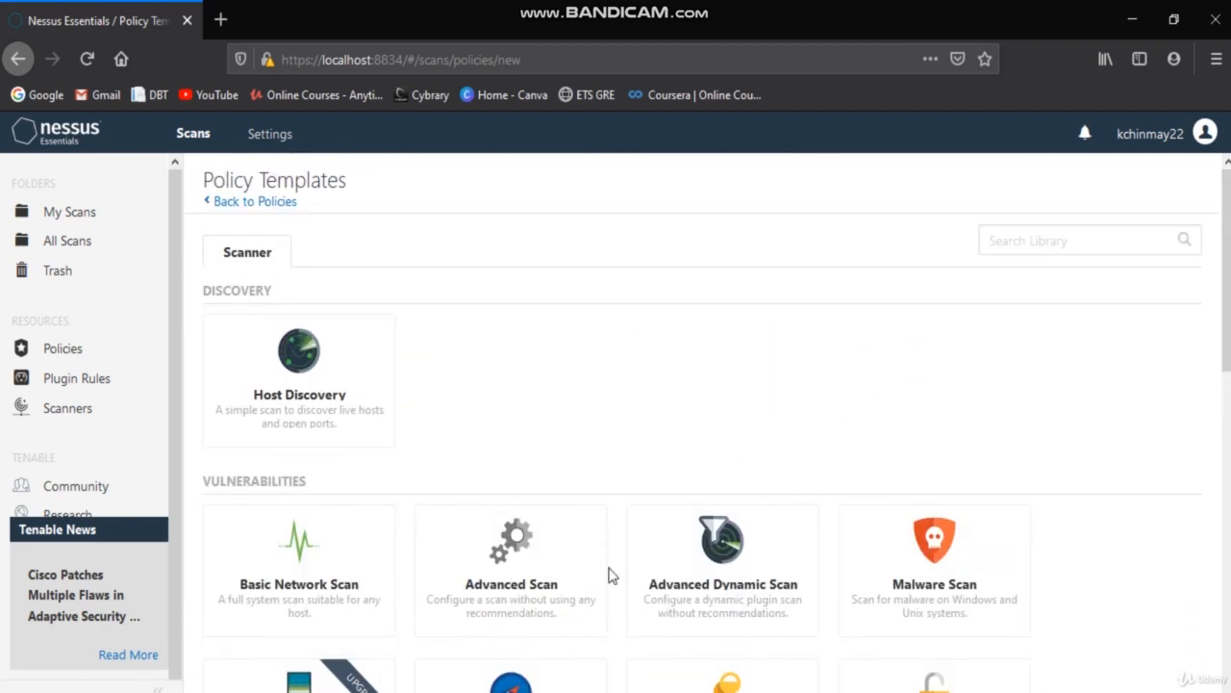
click(530, 581)
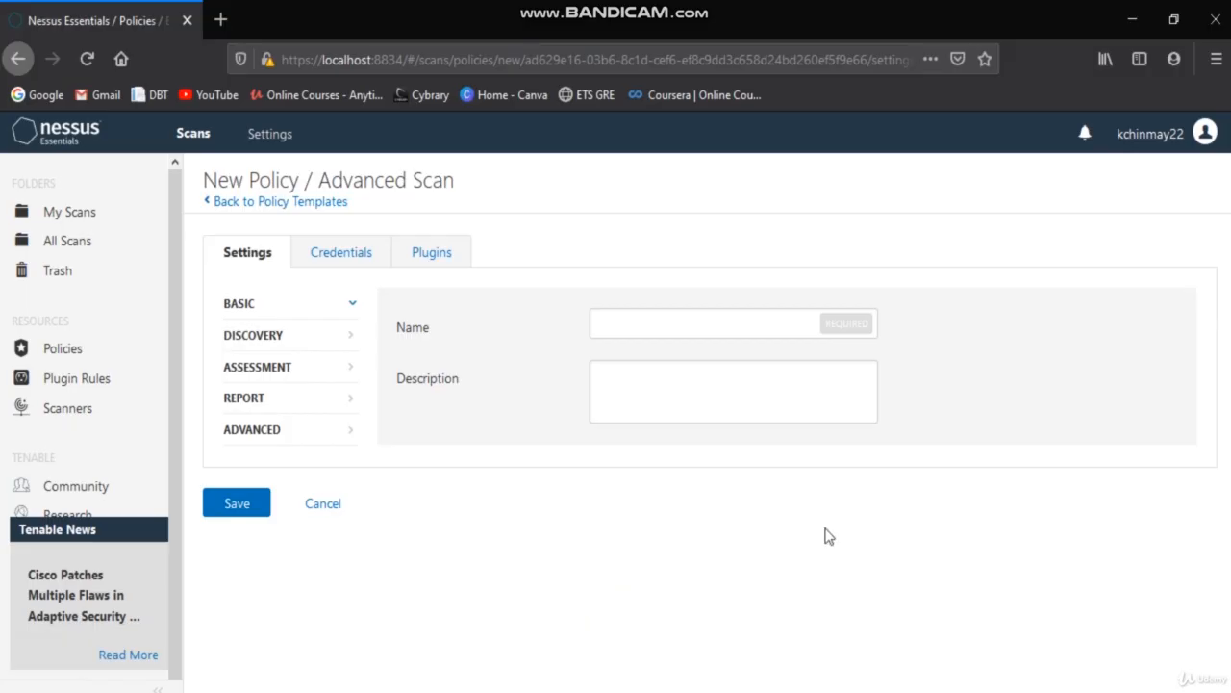
Name the policy "network scan policy" and give it the description "udemy".
click(727, 312)
text(n)
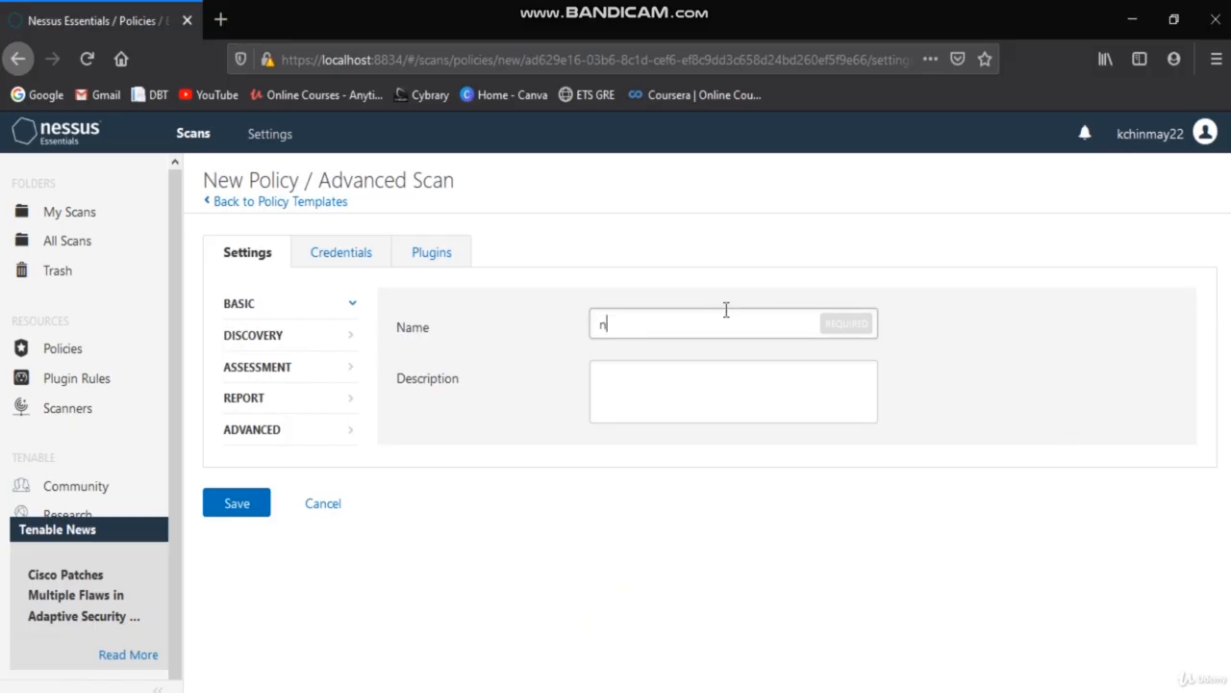
text(etwor)
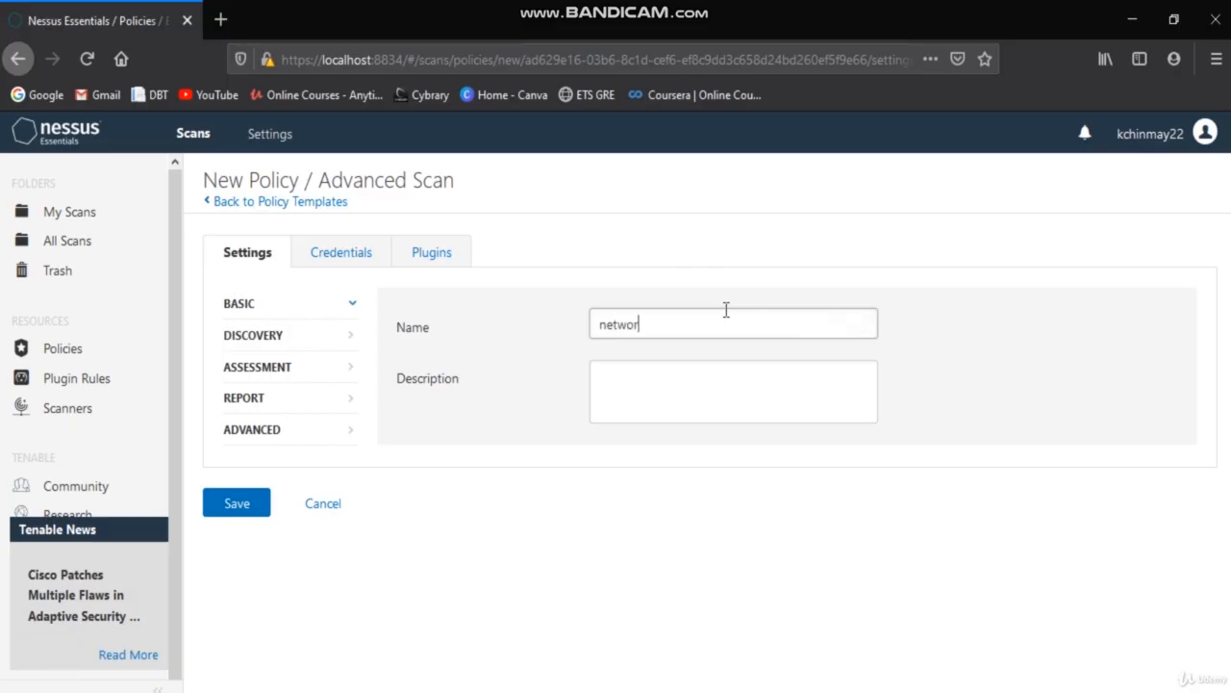
text(k scan policy)
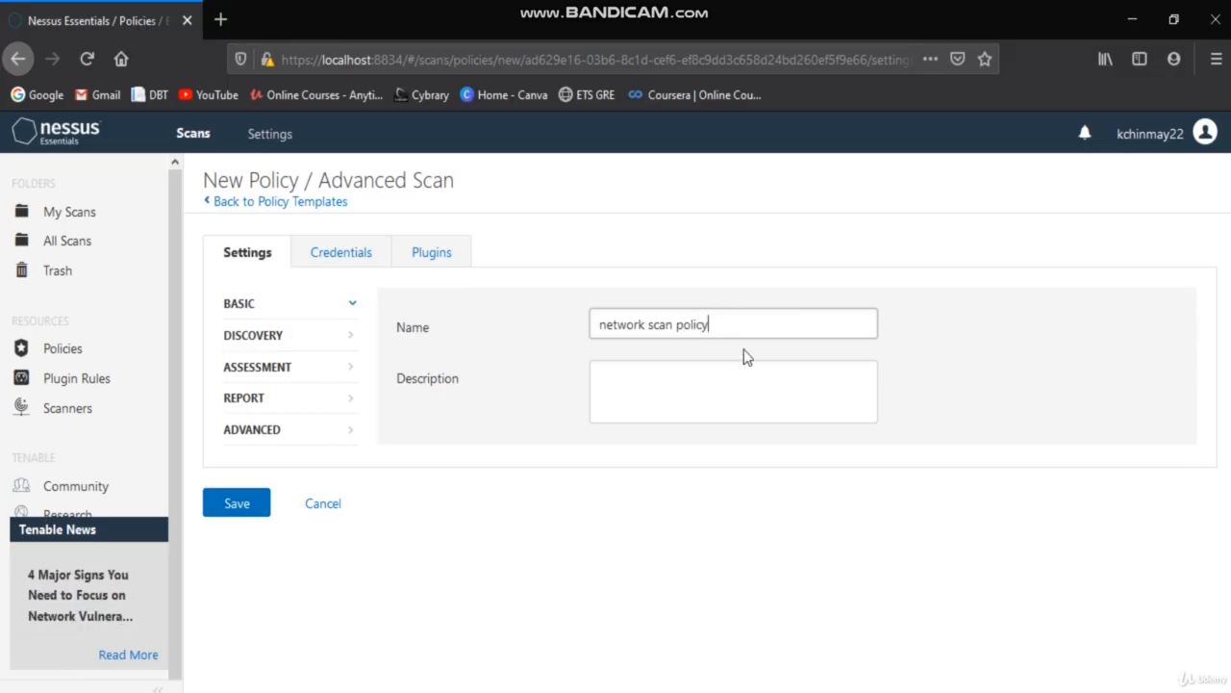
click(763, 394)
text(udey)
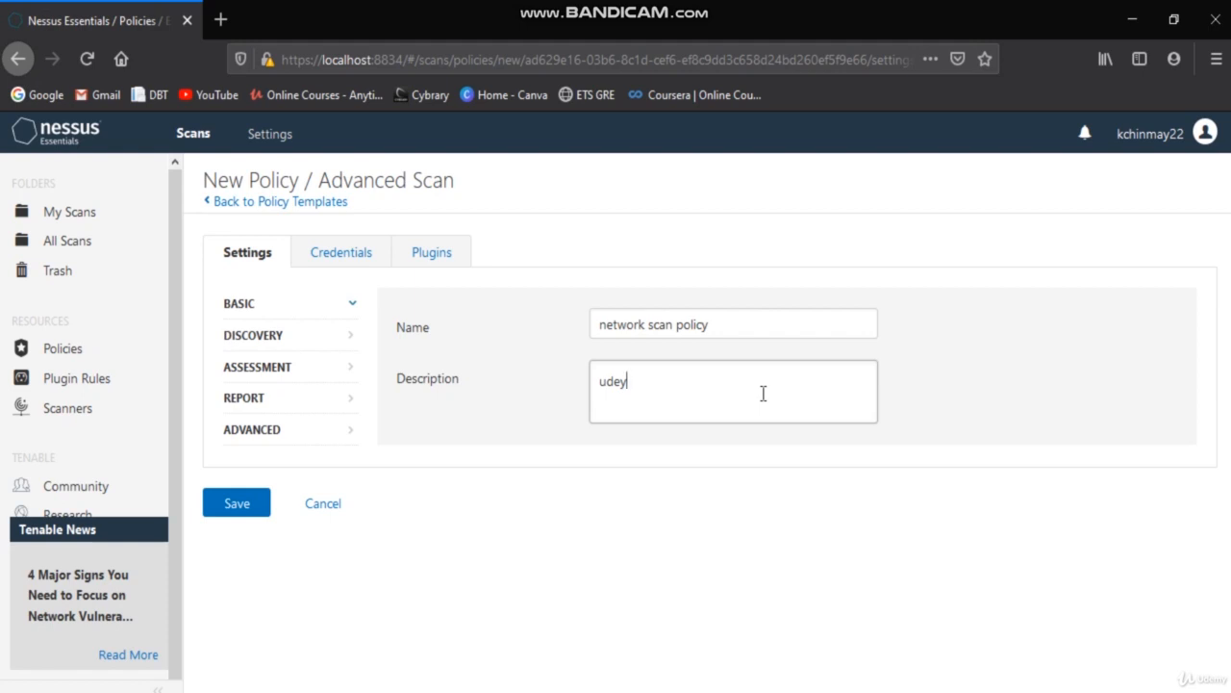
key(BackSpace)
text(my)
In the discovery settings, turn off pinging the remote host and enable verification of open TCP ports found by local port enumerators.
click(247, 344)
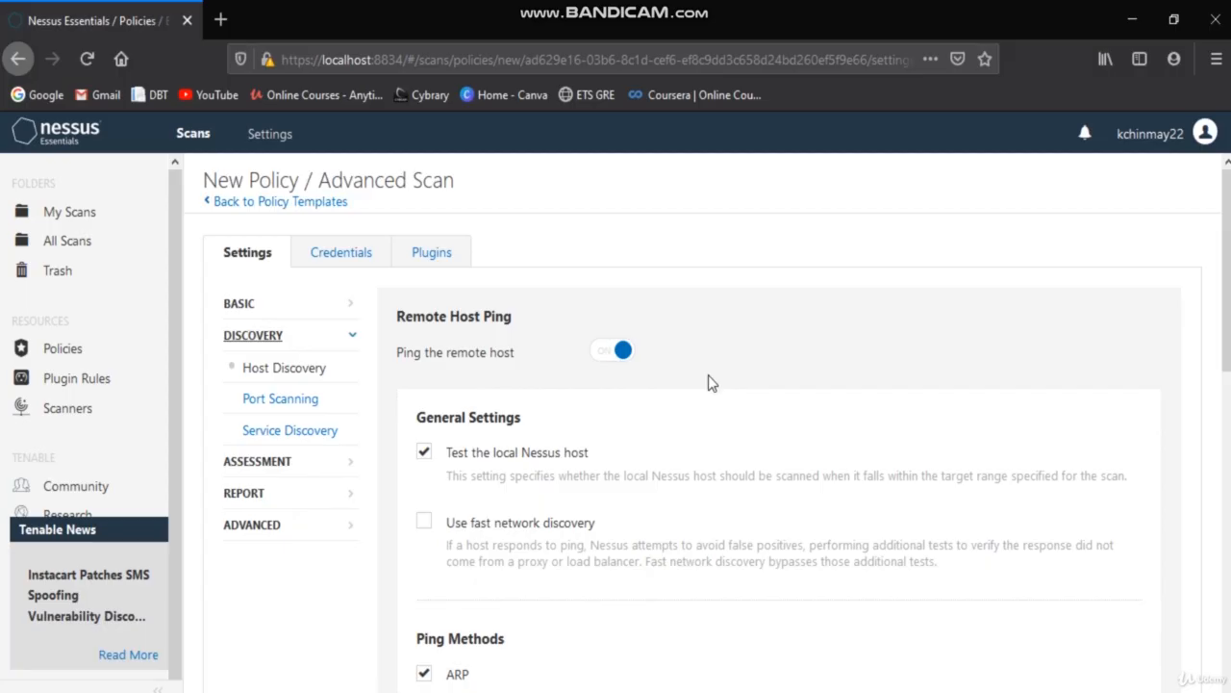
click(610, 352)
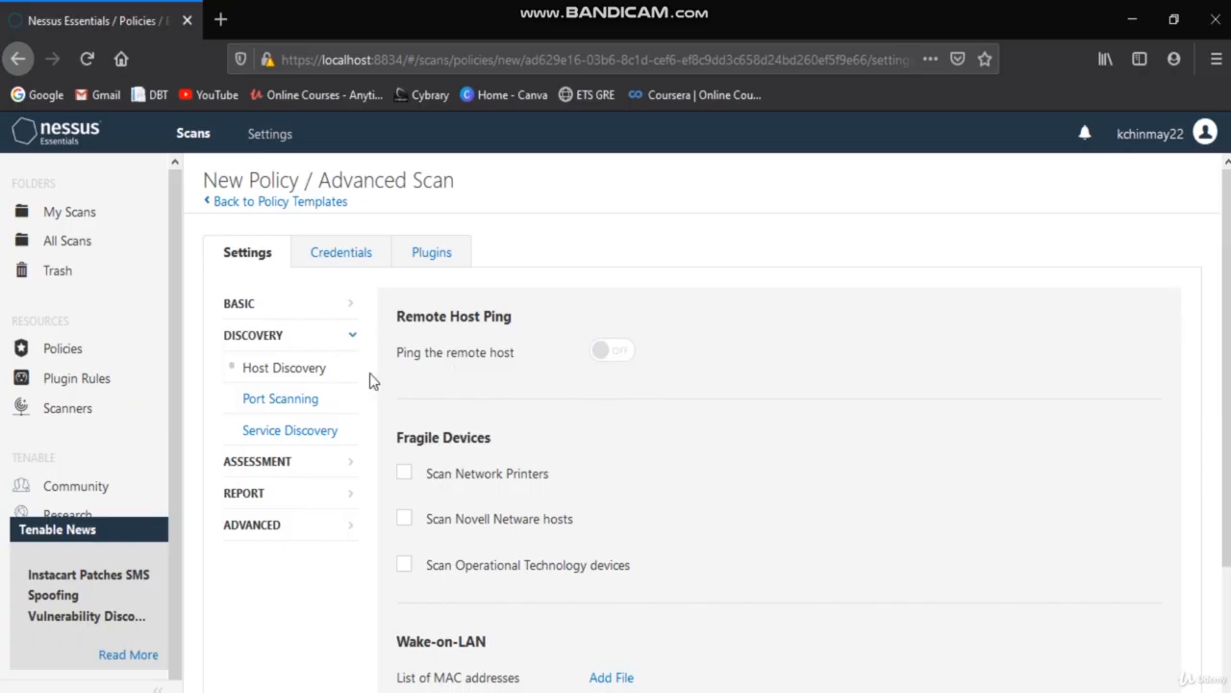
click(280, 400)
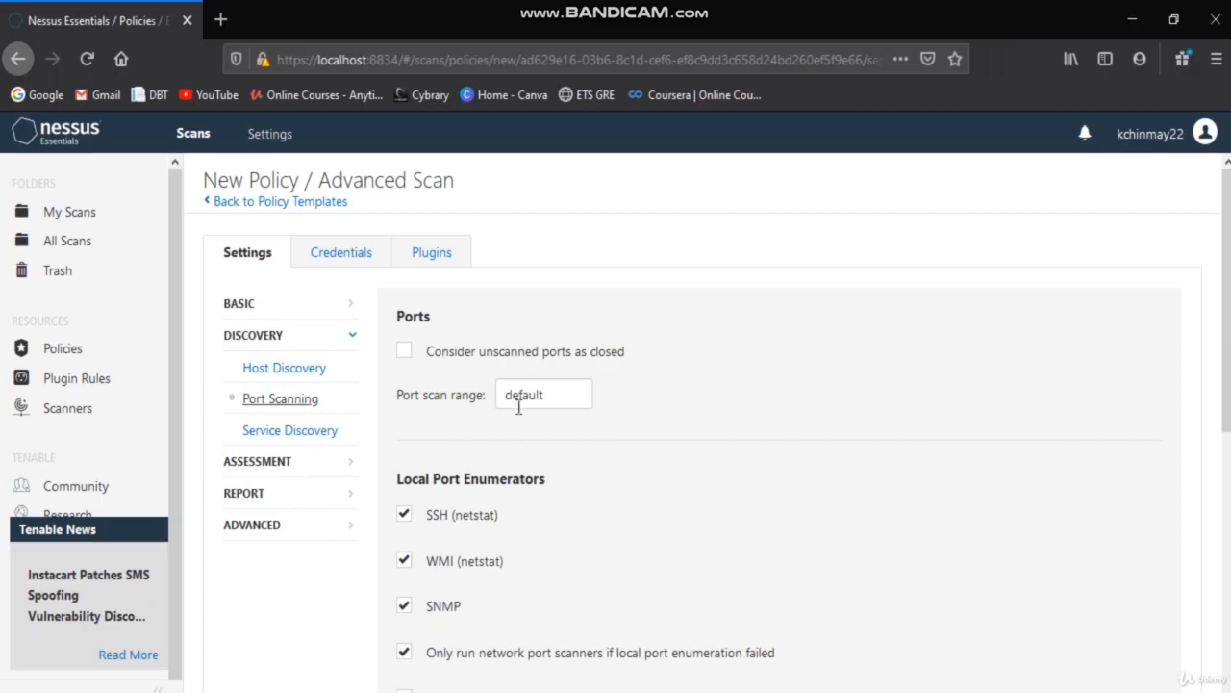
scroll(523, 400, down, 4)
scroll(393, 308, up, 4)
scroll(489, 402, down, 5)
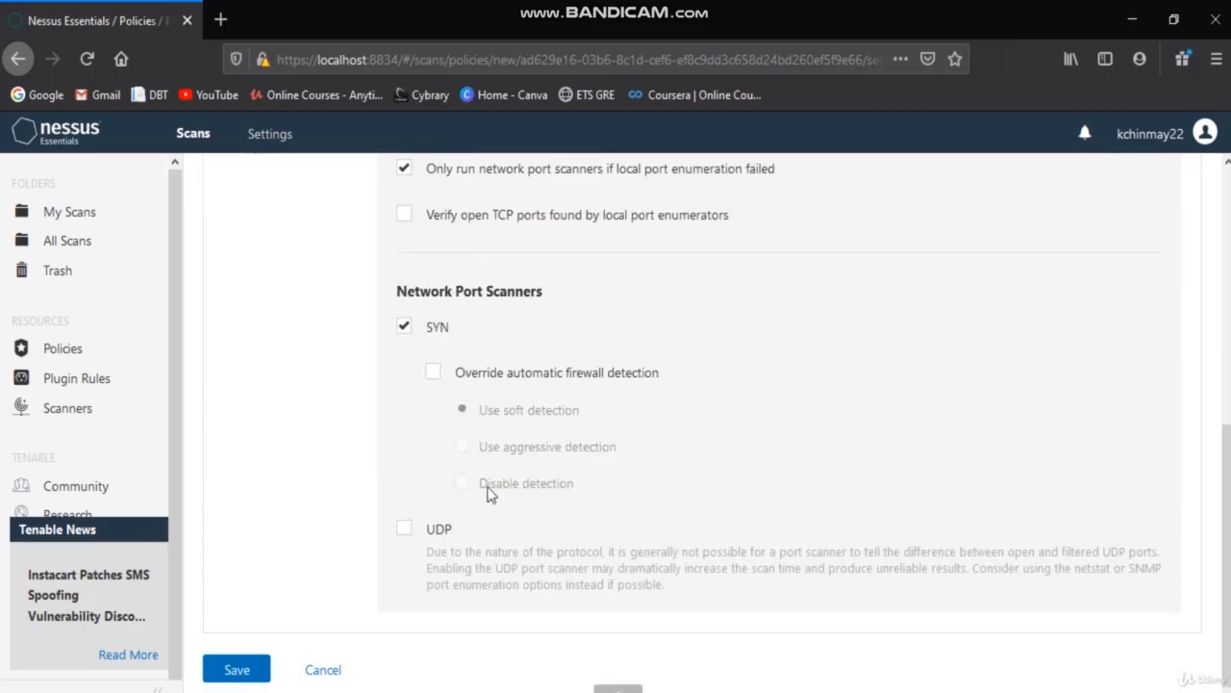
click(405, 221)
scroll(452, 274, up, 2)
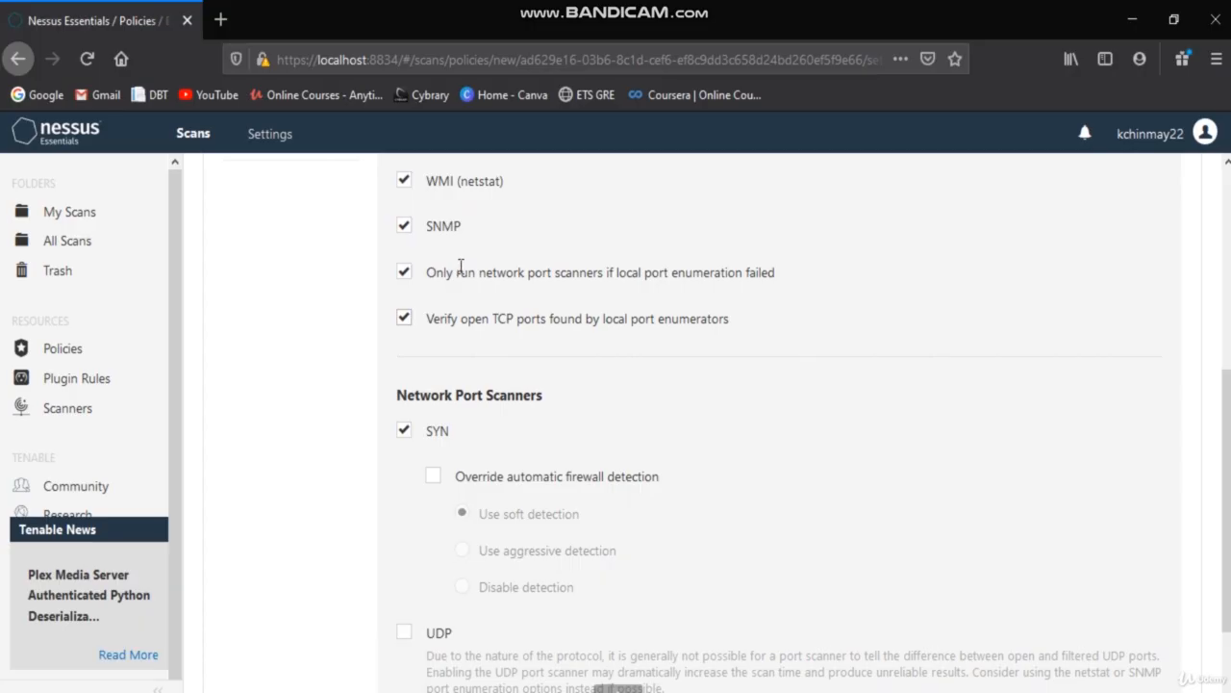
scroll(452, 260, up, 7)
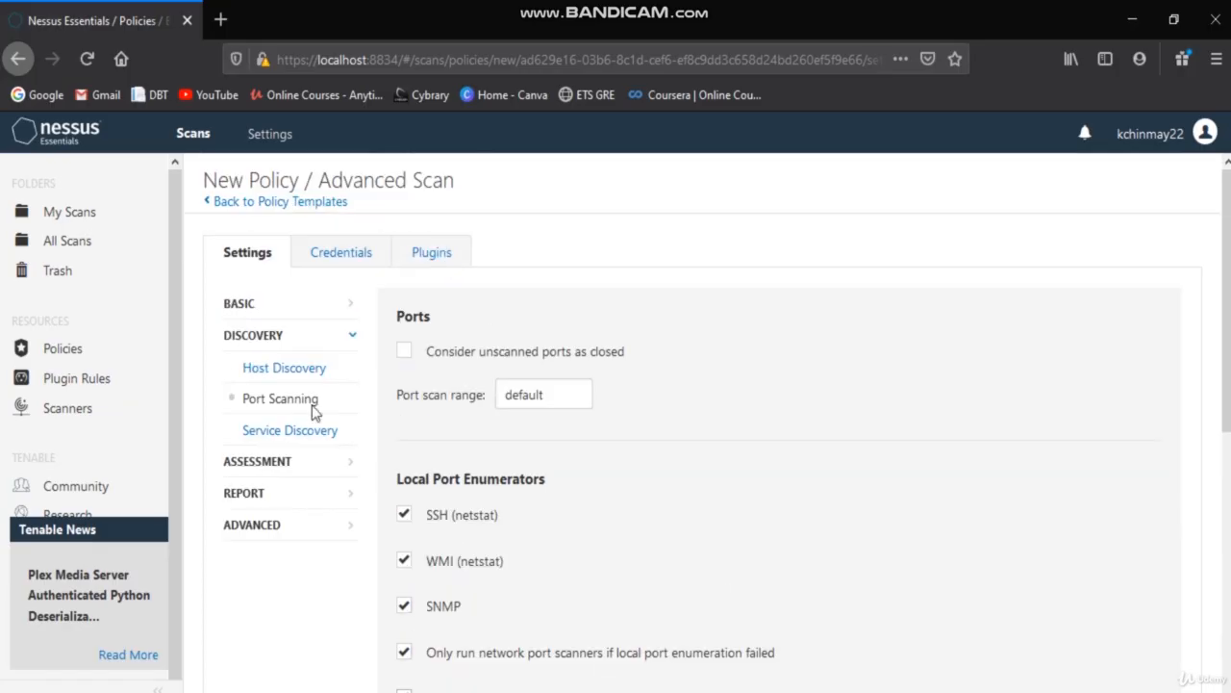
Review the policy's service discovery options and its report processing and output options.
click(322, 431)
scroll(452, 350, down, 3)
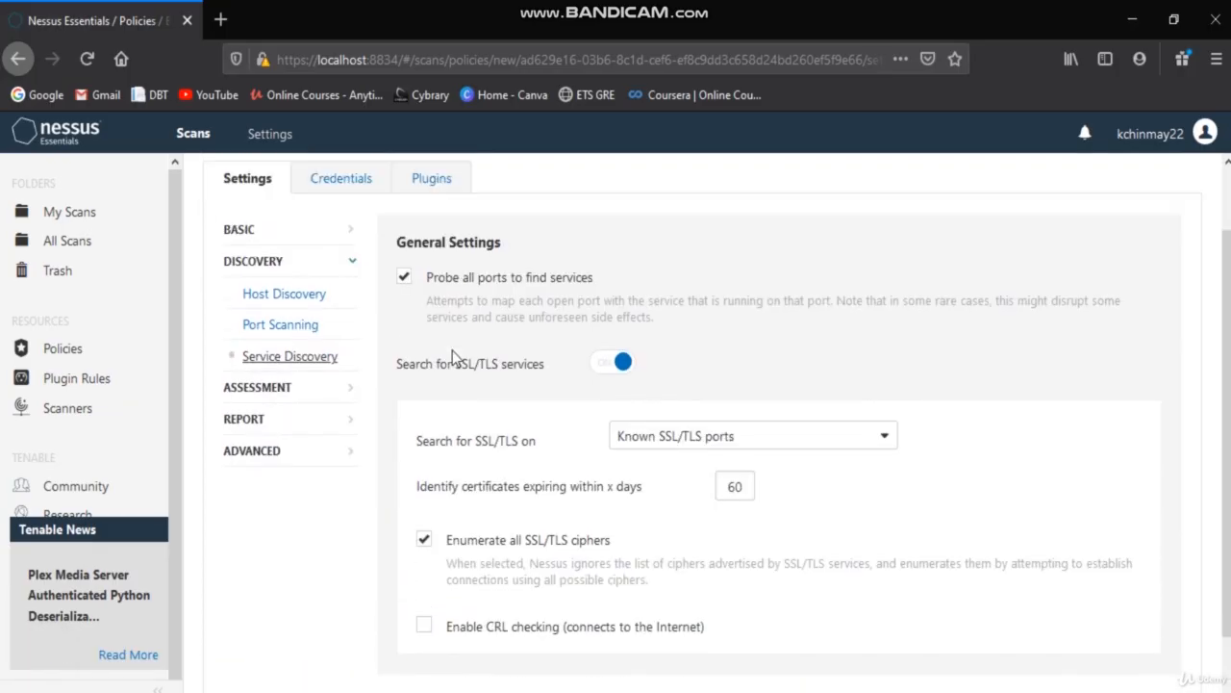
scroll(452, 350, up, 3)
scroll(456, 358, down, 3)
scroll(456, 358, up, 3)
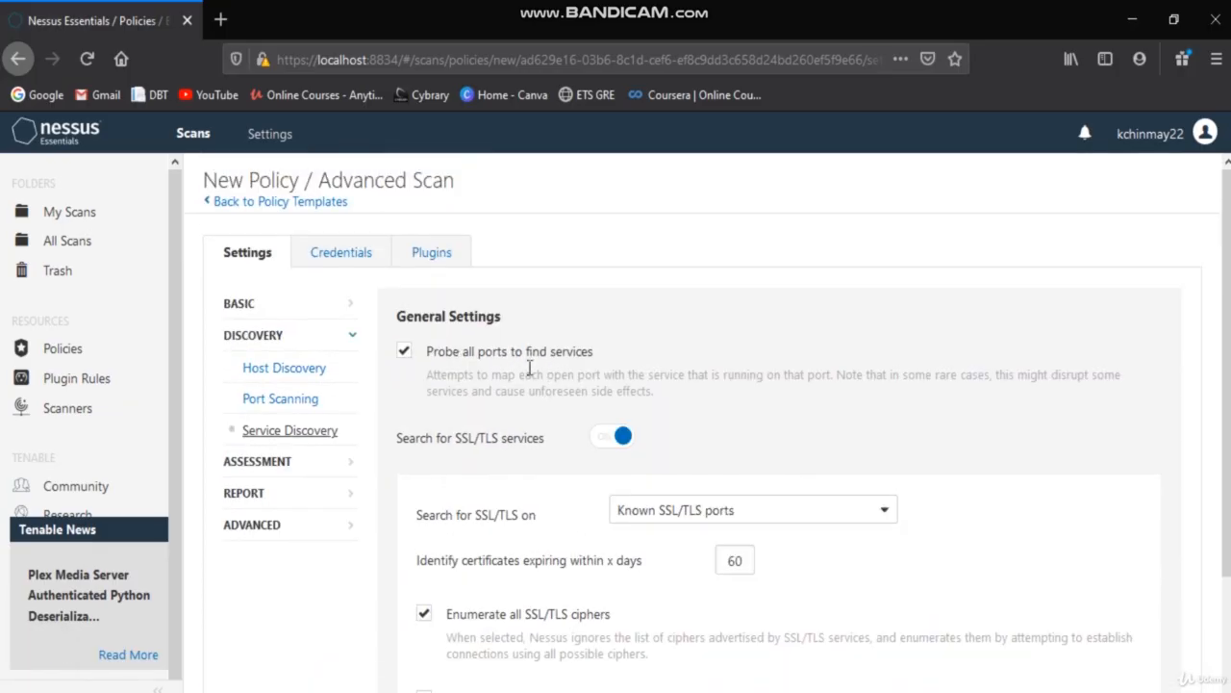
click(354, 493)
scroll(507, 385, down, 3)
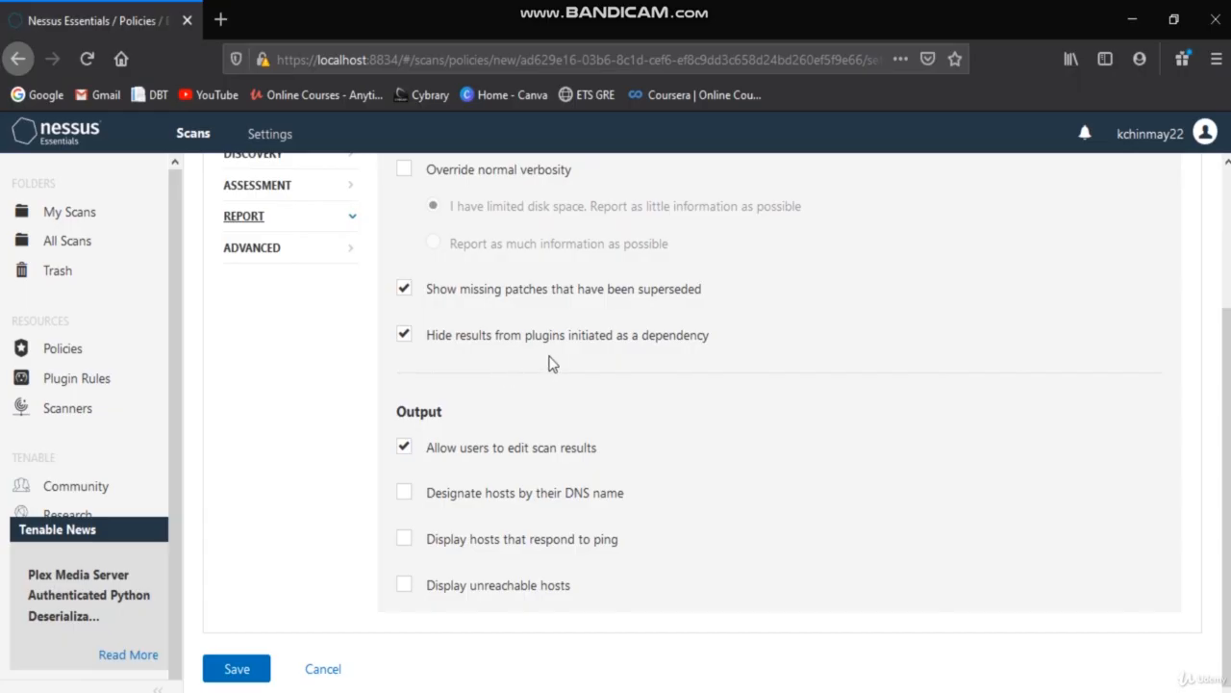
scroll(541, 353, up, 3)
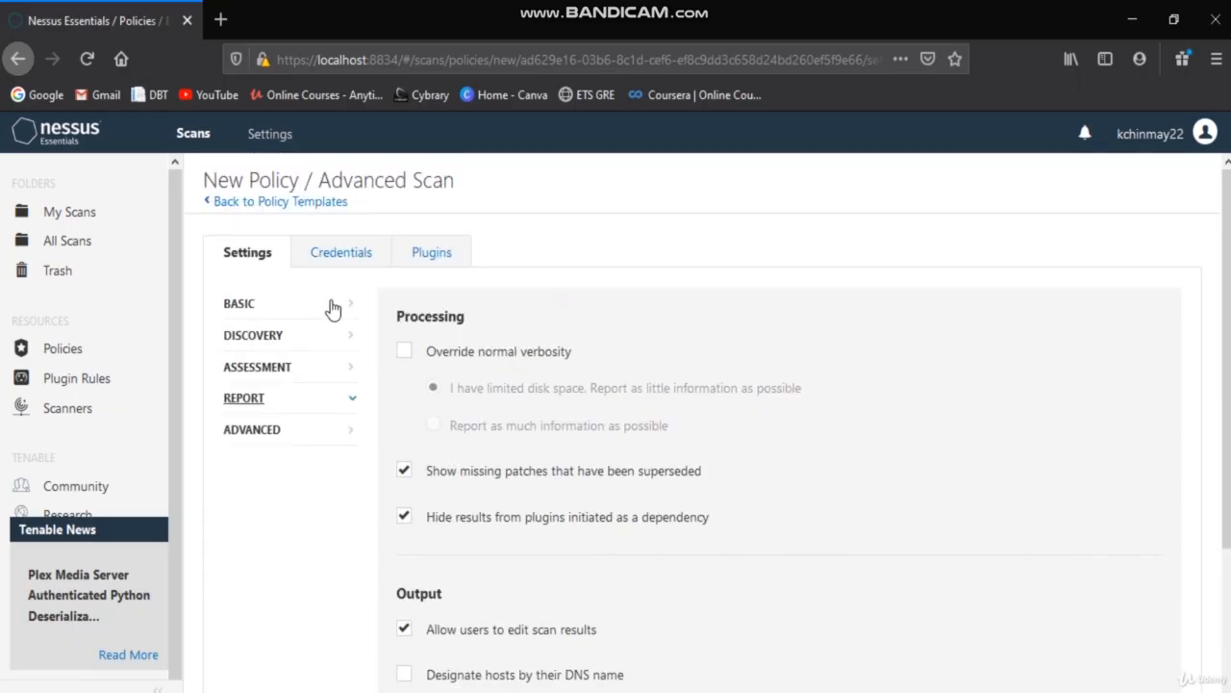
Review the policy's advanced settings, from safe checks and performance options to the Unix find command exclusions.
click(268, 430)
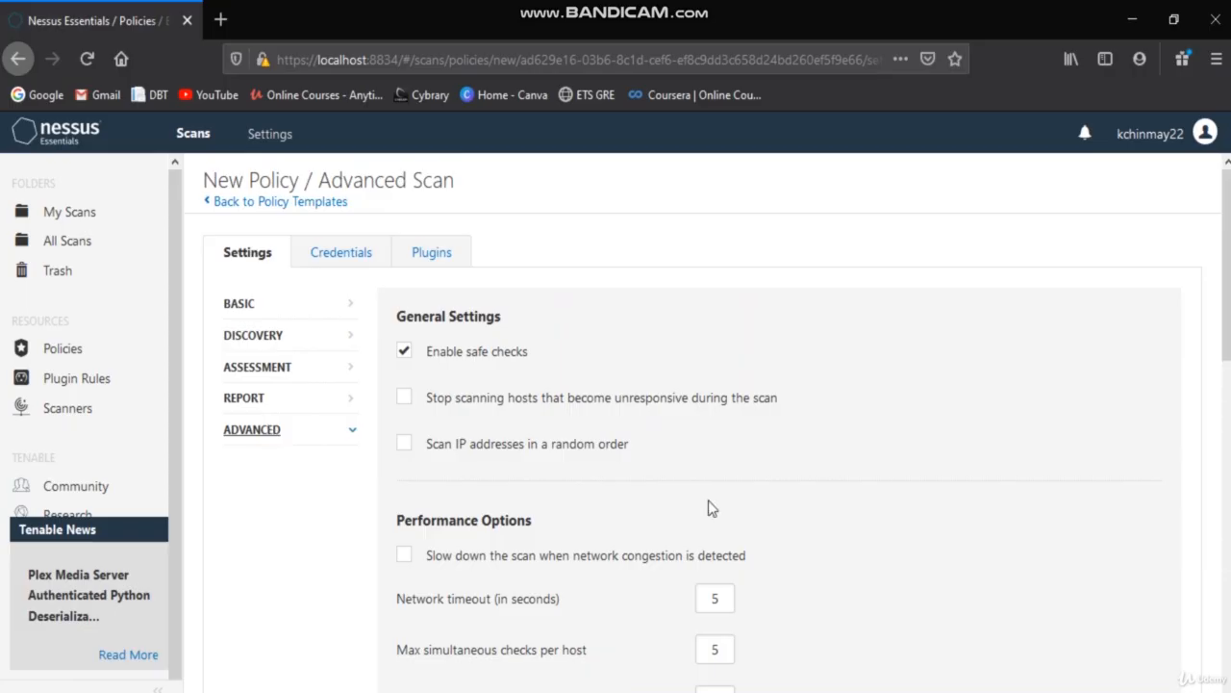
scroll(709, 506, down, 2)
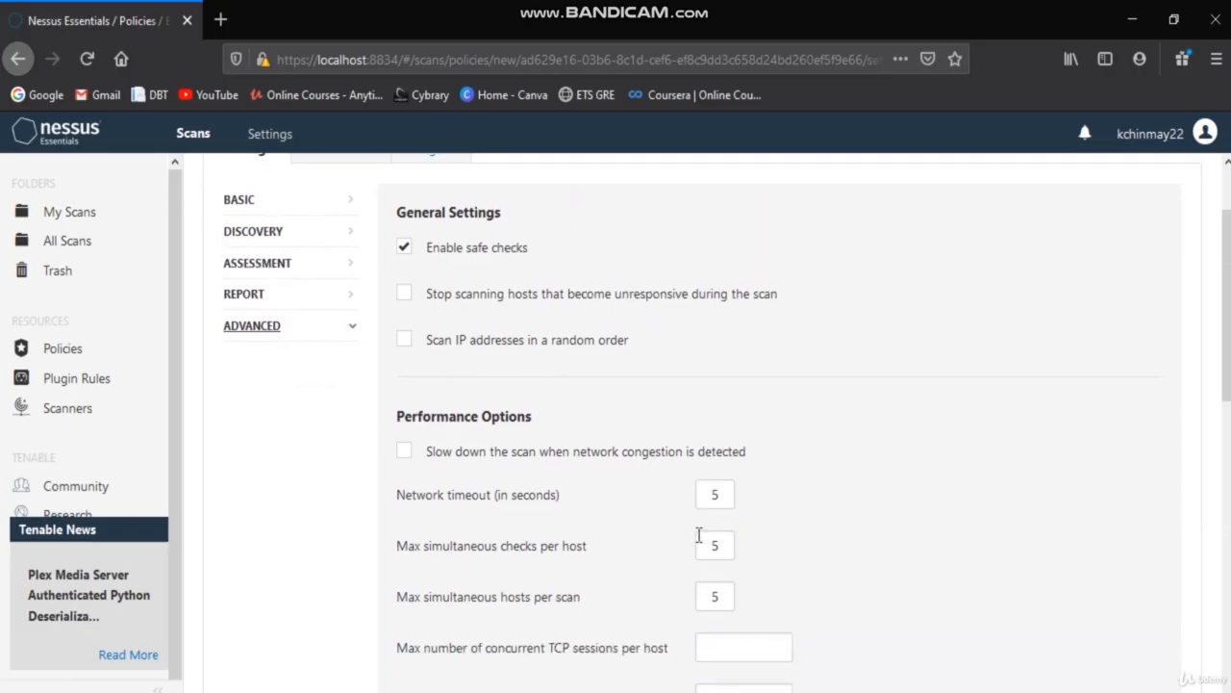
scroll(699, 536, down, 5)
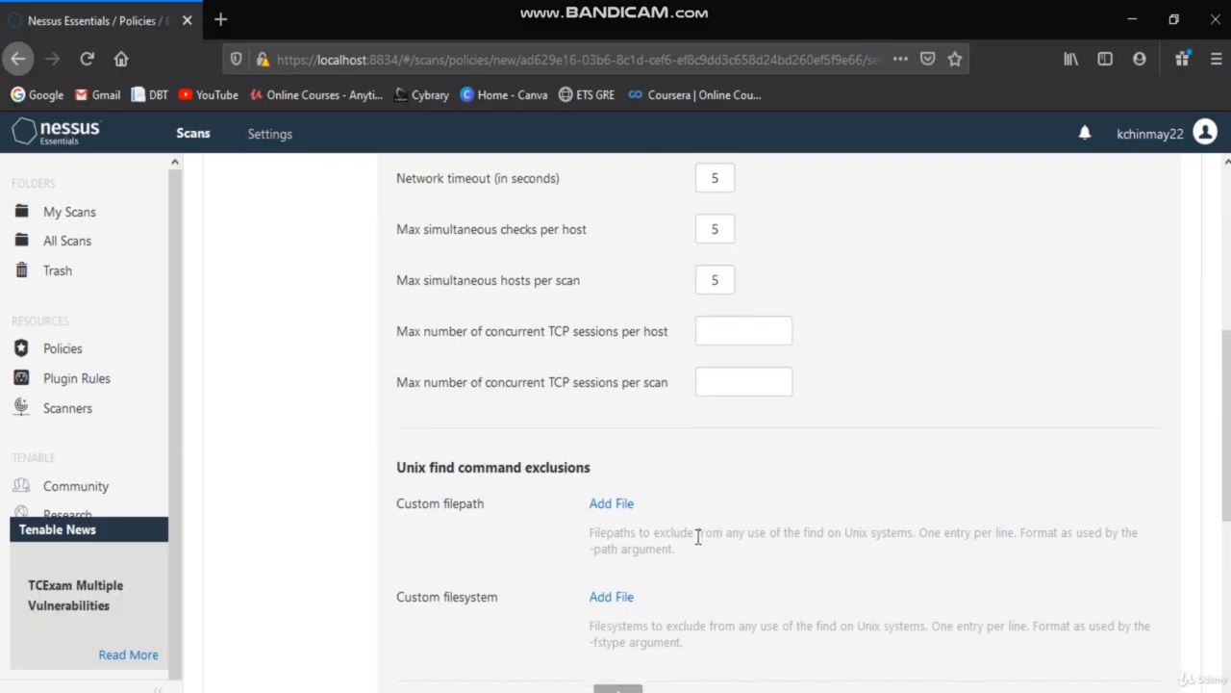
scroll(697, 538, down, 7)
scroll(695, 538, up, 10)
scroll(695, 539, up, 3)
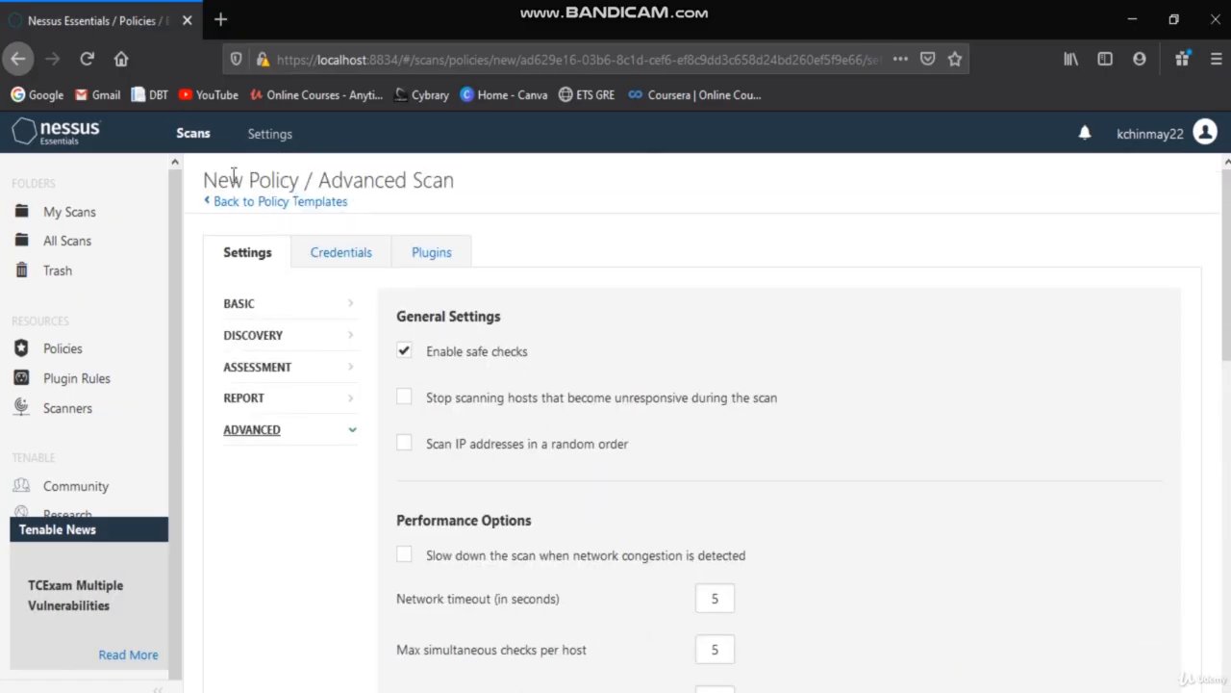
Add a Windows host credential to the policy with the username csk and enter the account password.
click(357, 260)
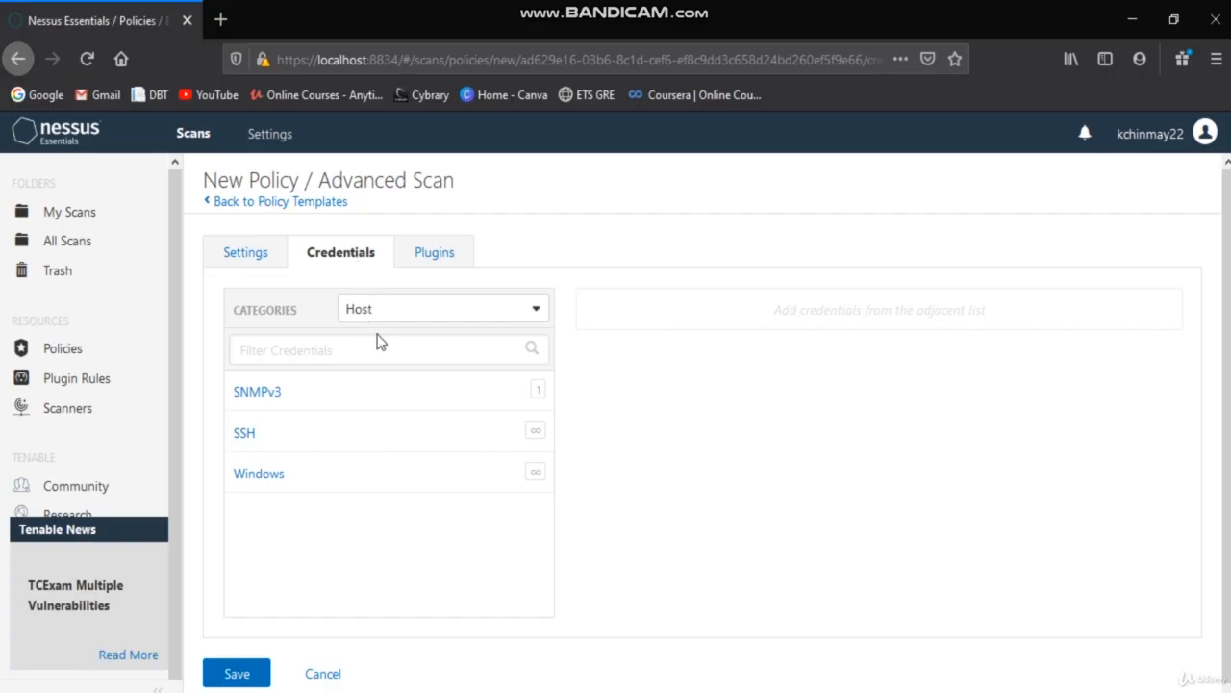
click(270, 475)
scroll(272, 478, down, 3)
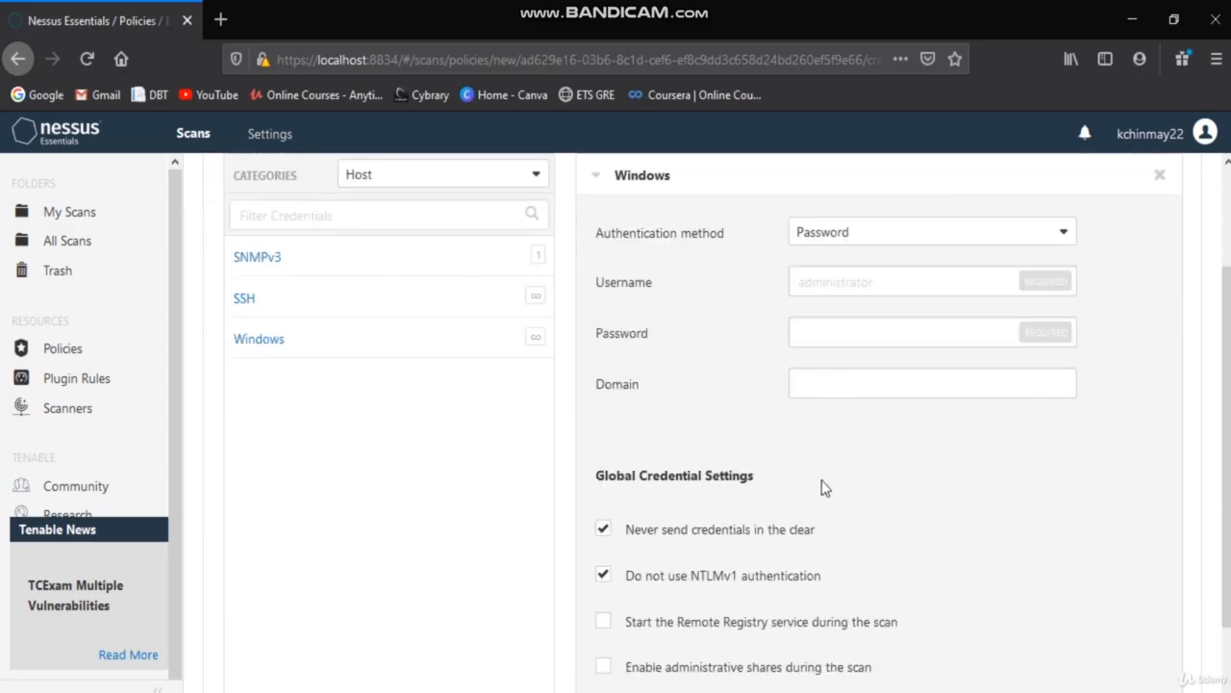
click(816, 289)
text(csl)
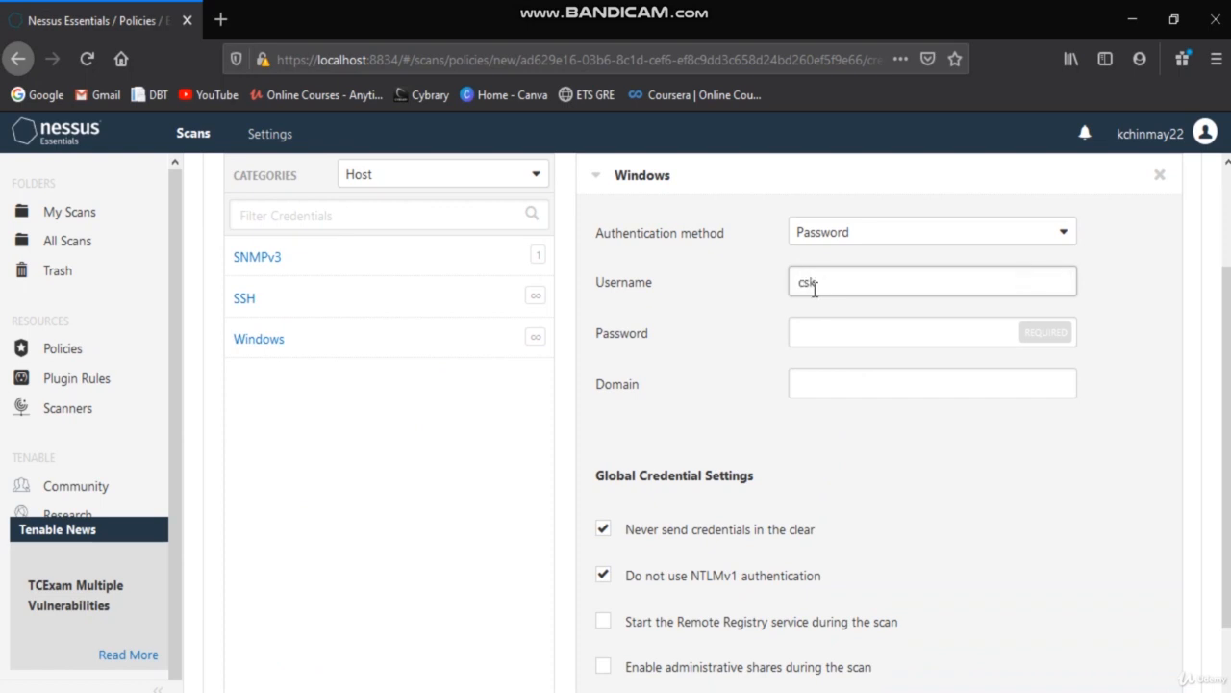
click(831, 335)
text(•)
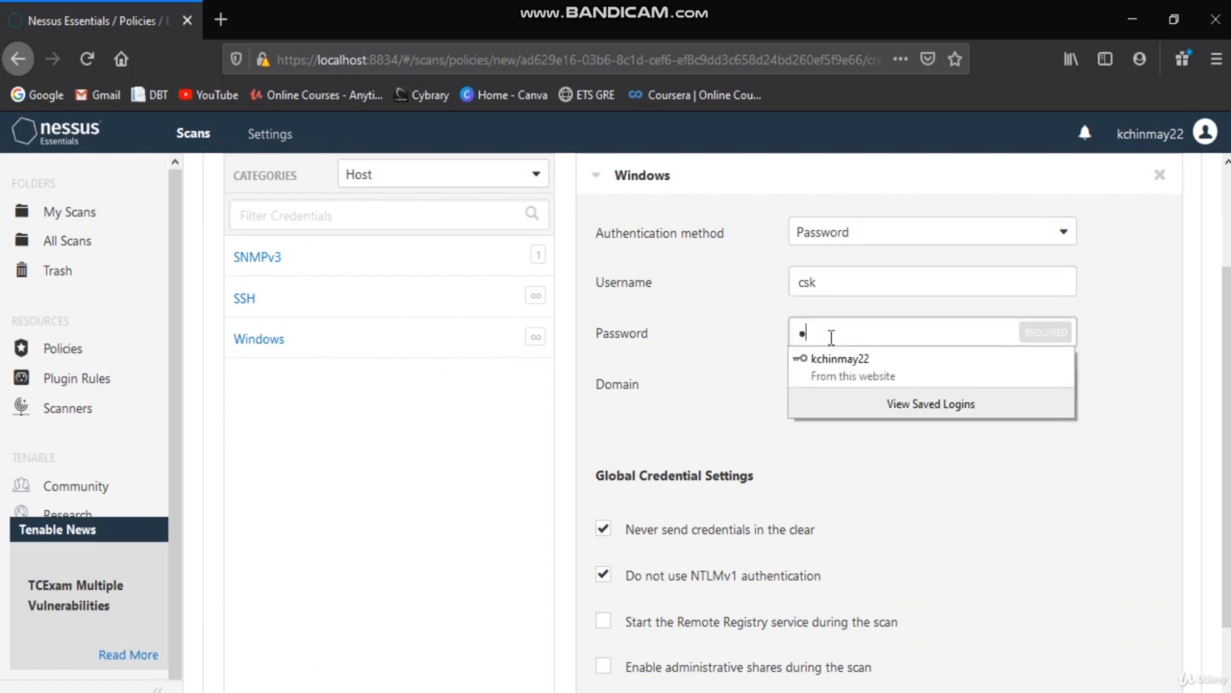
text(•)
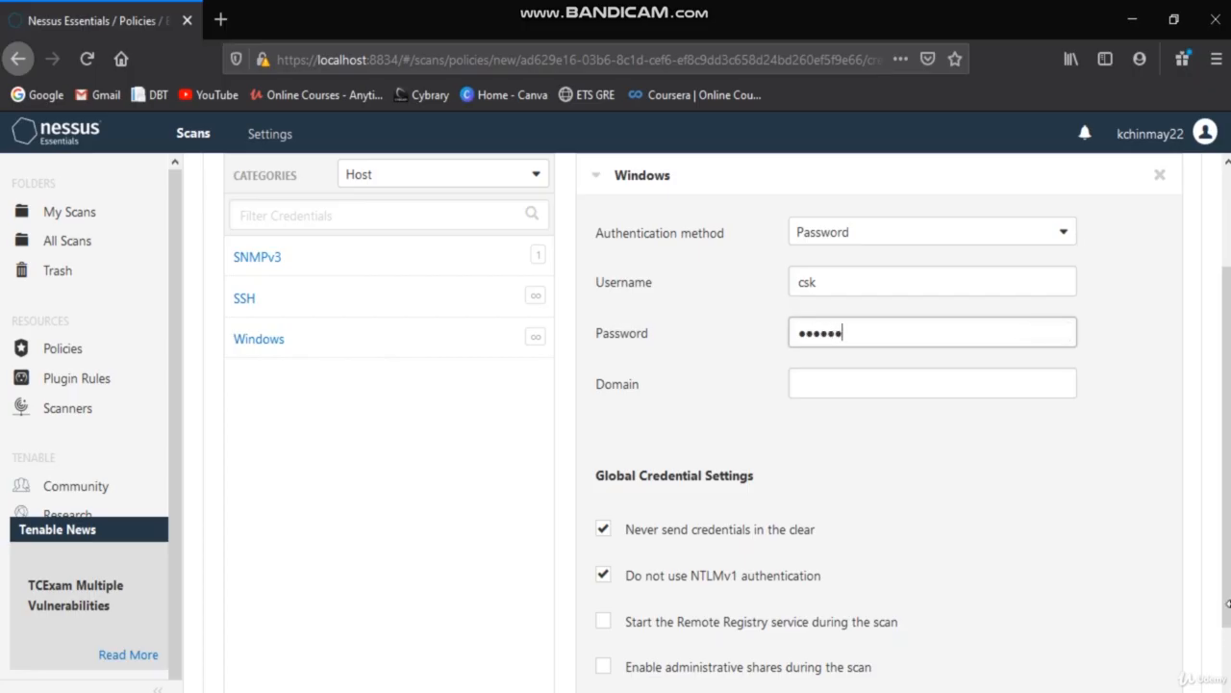
Review the global credential settings and the policy's list of plugin families.
scroll(1094, 641, down, 2)
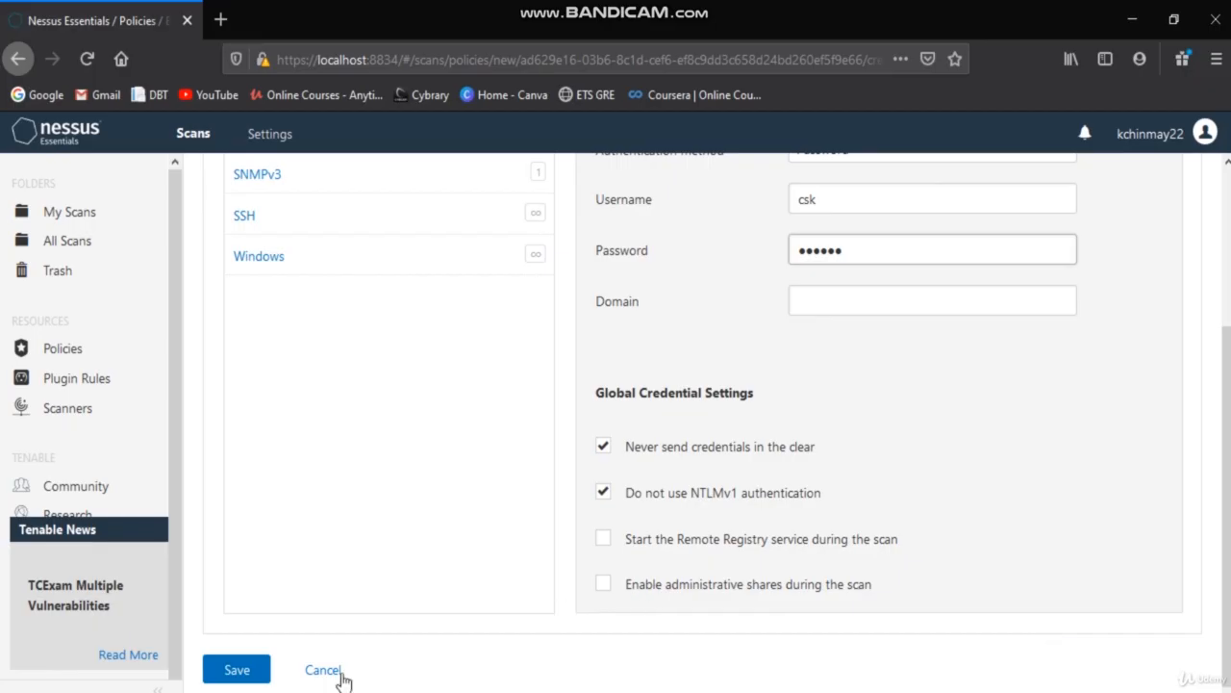
scroll(687, 571, up, 3)
scroll(687, 572, down, 3)
scroll(756, 609, up, 3)
click(465, 252)
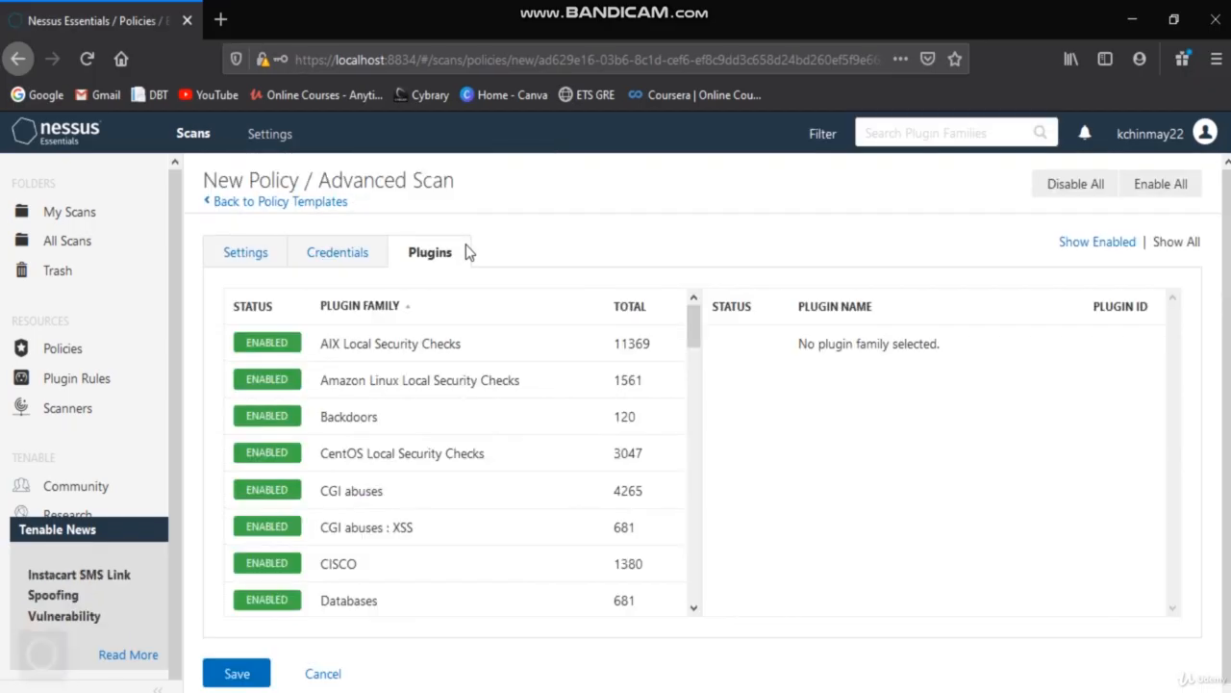
scroll(577, 358, down, 2)
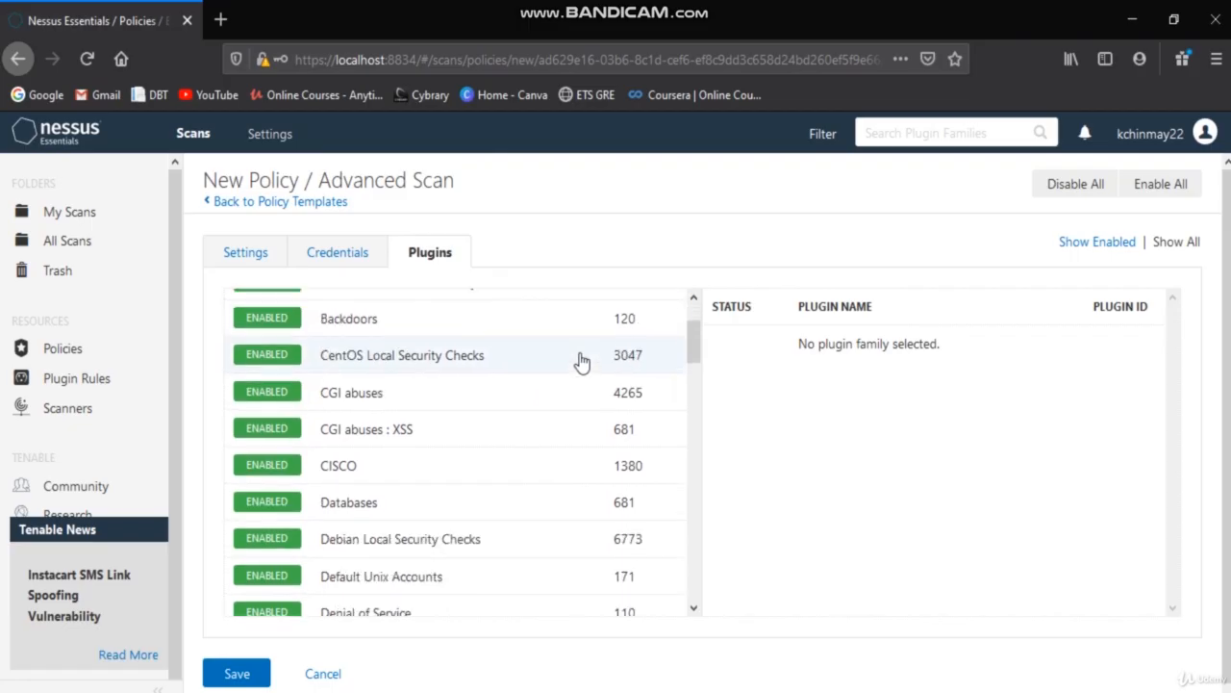
scroll(580, 358, up, 3)
scroll(580, 357, down, 5)
scroll(481, 459, up, 3)
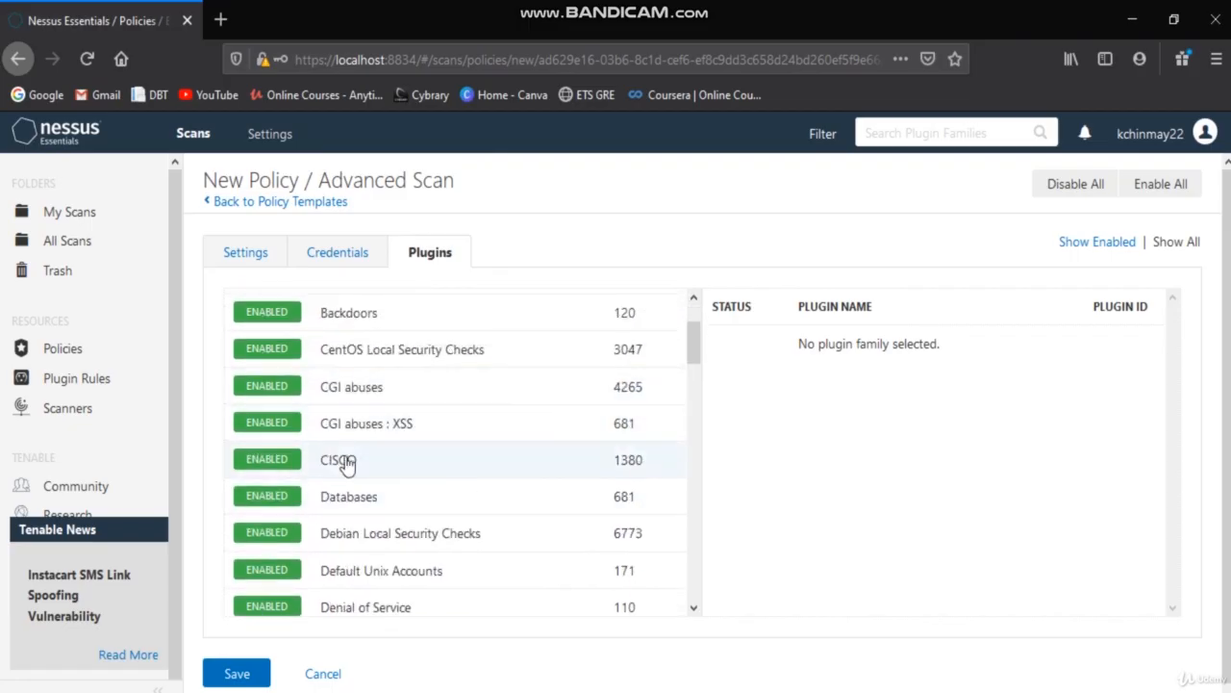
Switch the CISCO and Databases plugin families off and back on to try the status toggle.
click(254, 466)
click(253, 467)
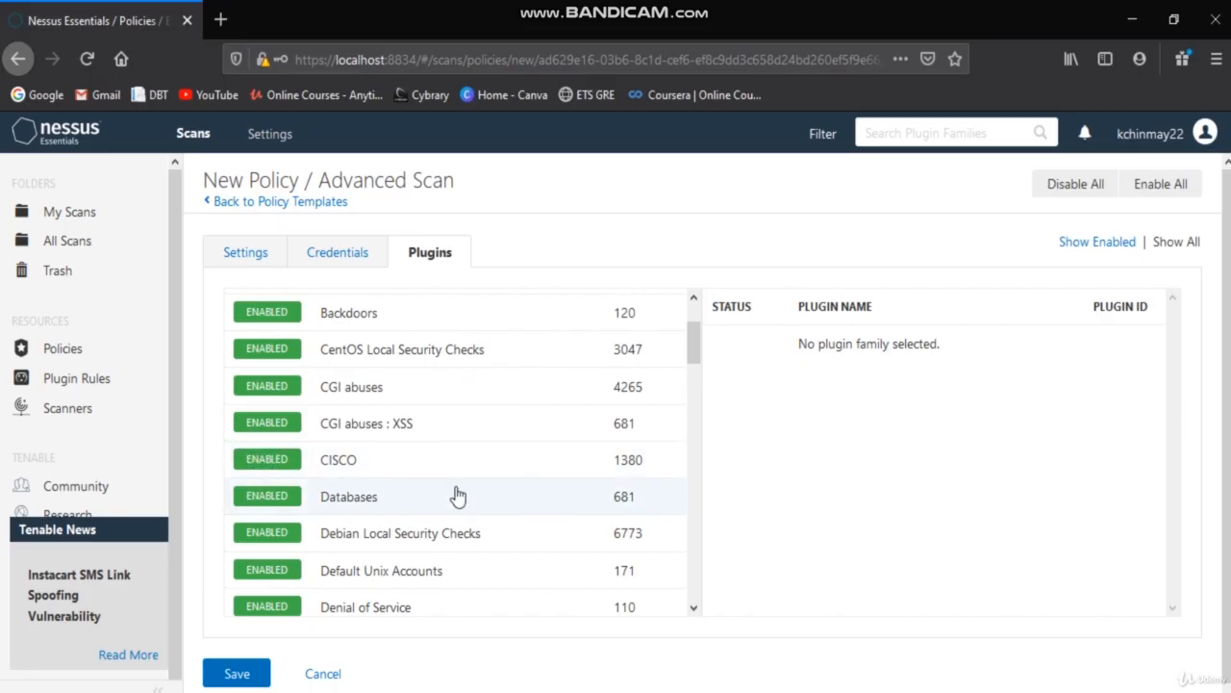
click(288, 501)
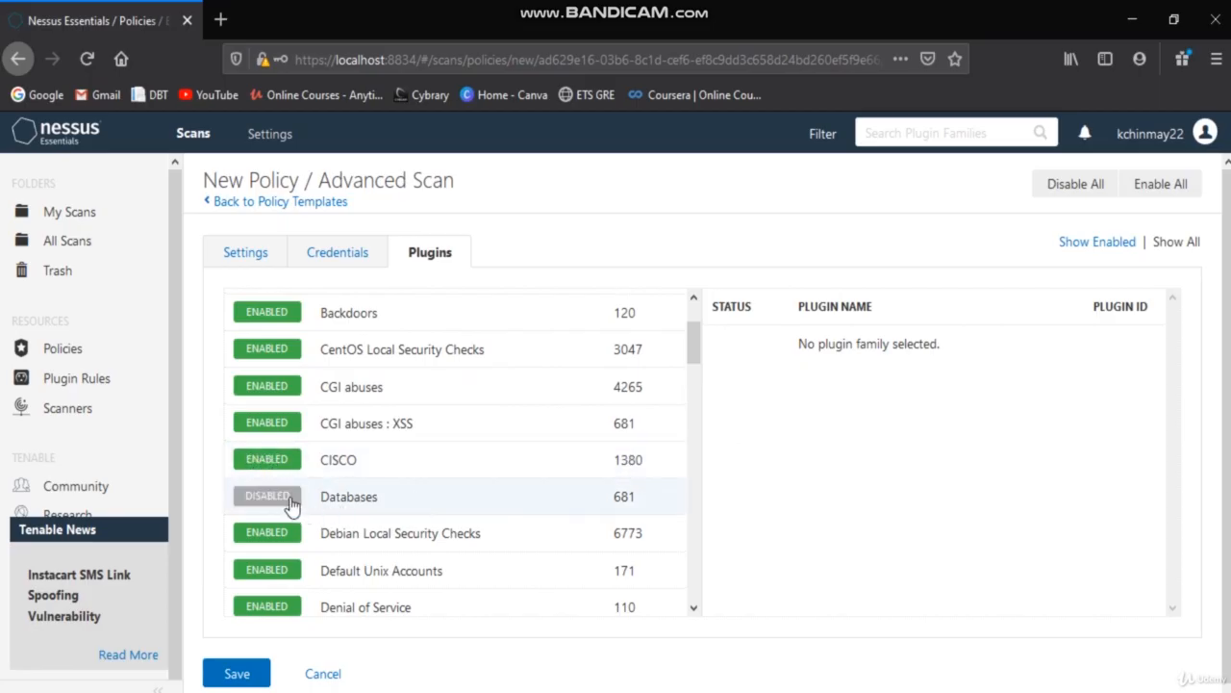
click(290, 502)
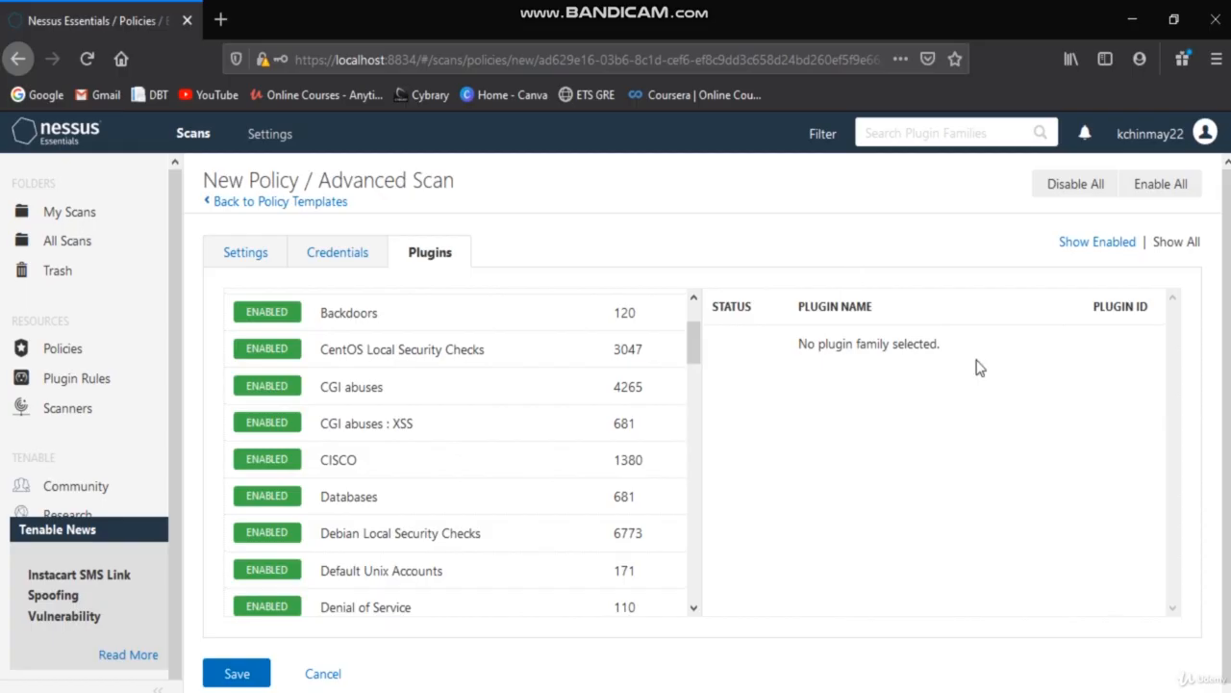
Save the new Advanced Scan policy with all of its configured settings.
scroll(921, 423, down, 1)
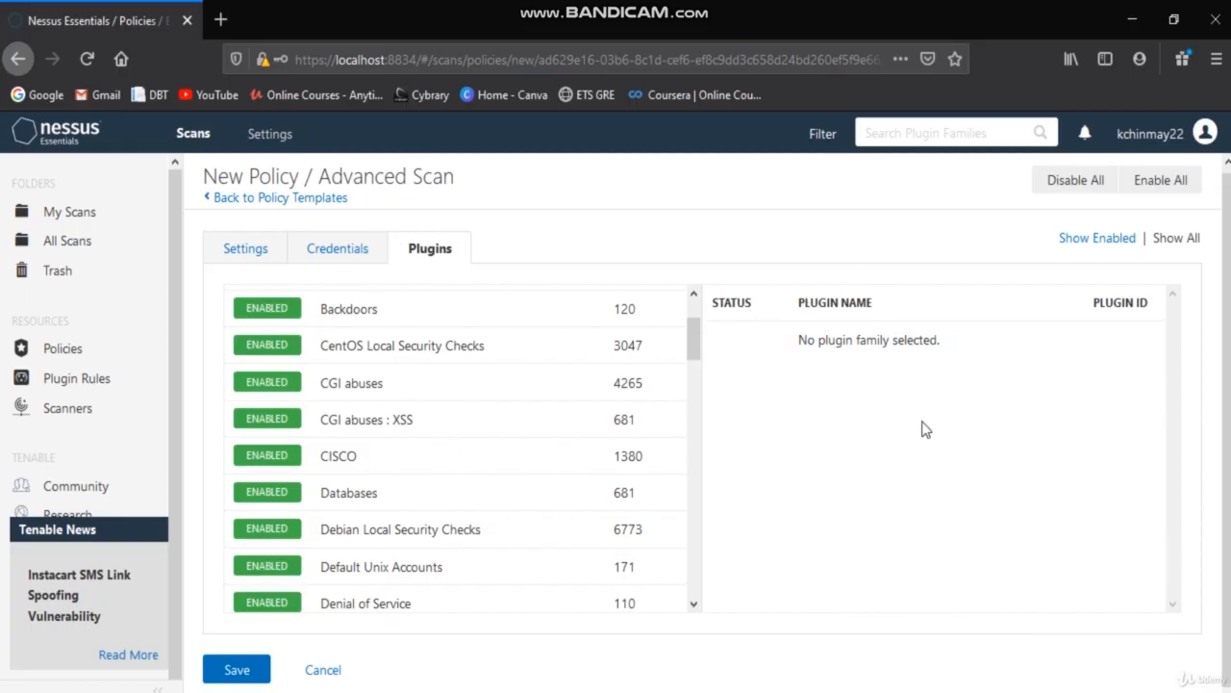
click(256, 674)
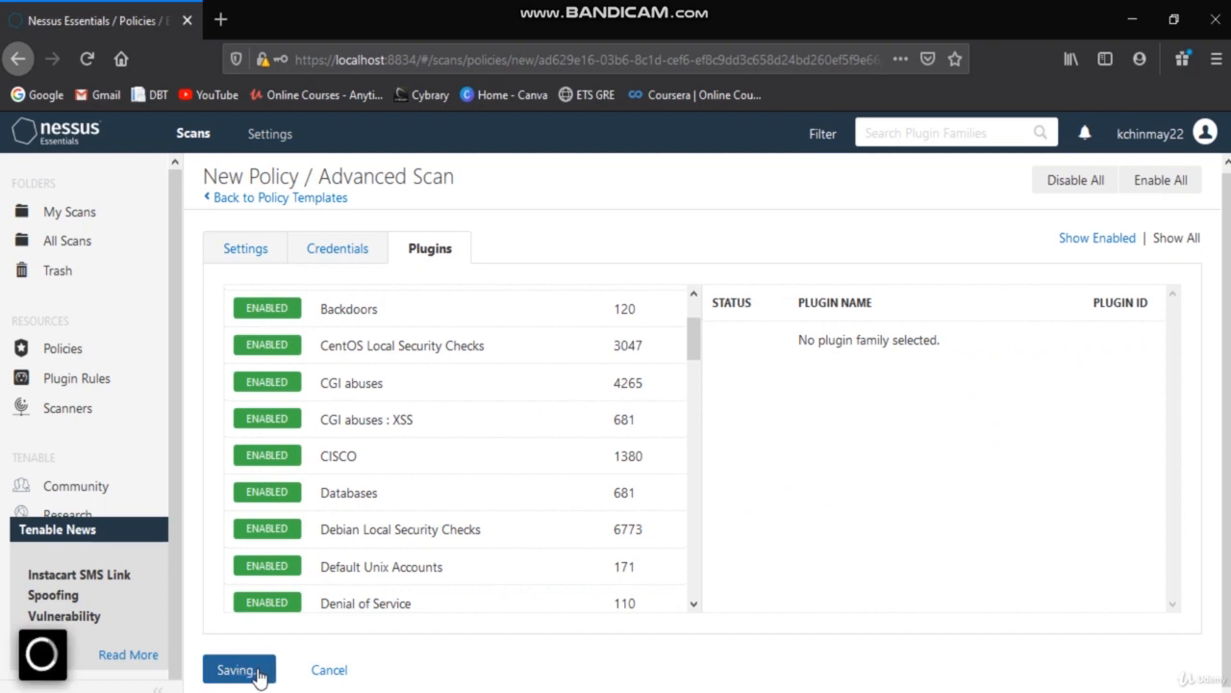